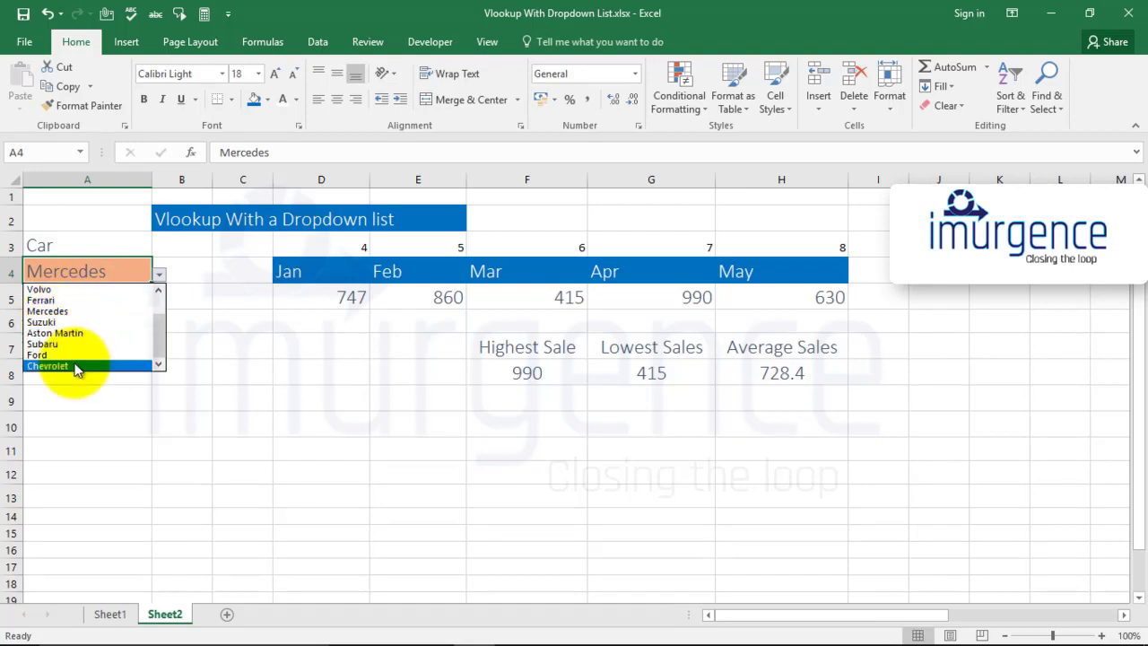
Step: Try the car dropdown in A4 on Sheet2 with Chevrolet, Mercedes and Ferrari
{"action": "left_click", "coordinate": [76, 366]}
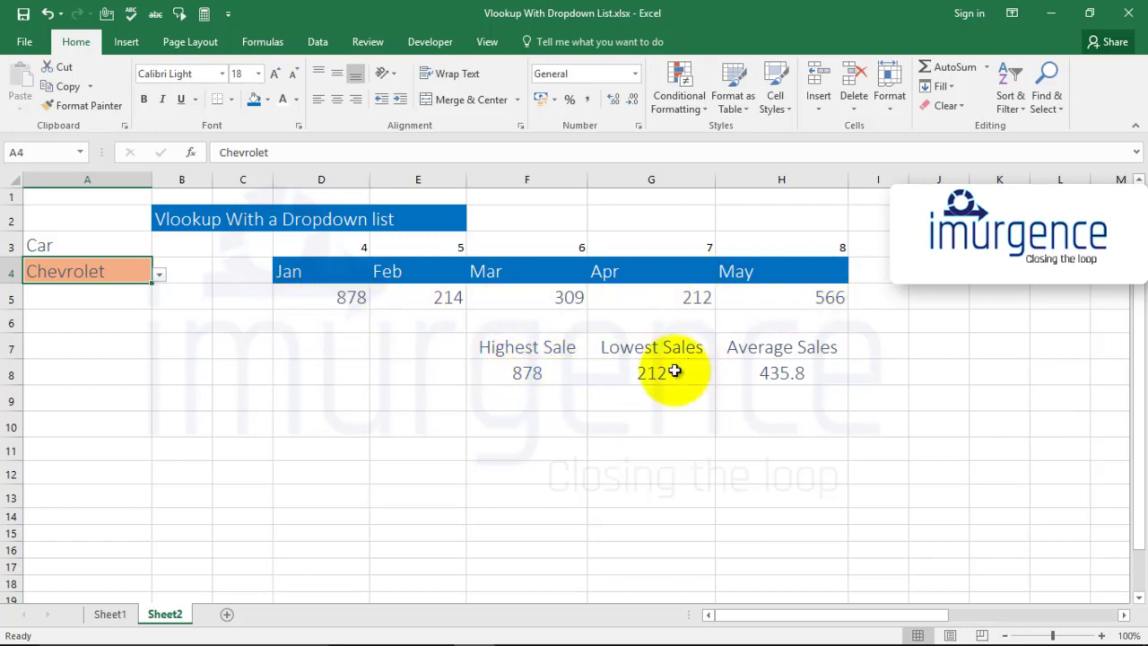
{"action": "left_click", "coordinate": [158, 280]}
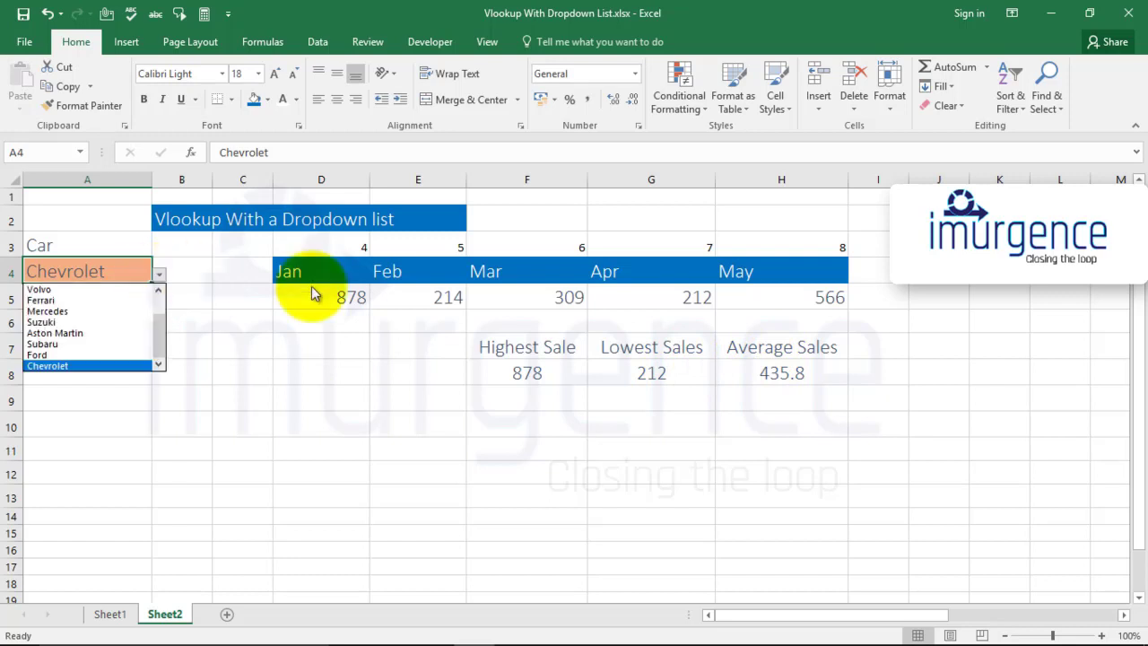
{"action": "left_click", "coordinate": [66, 310]}
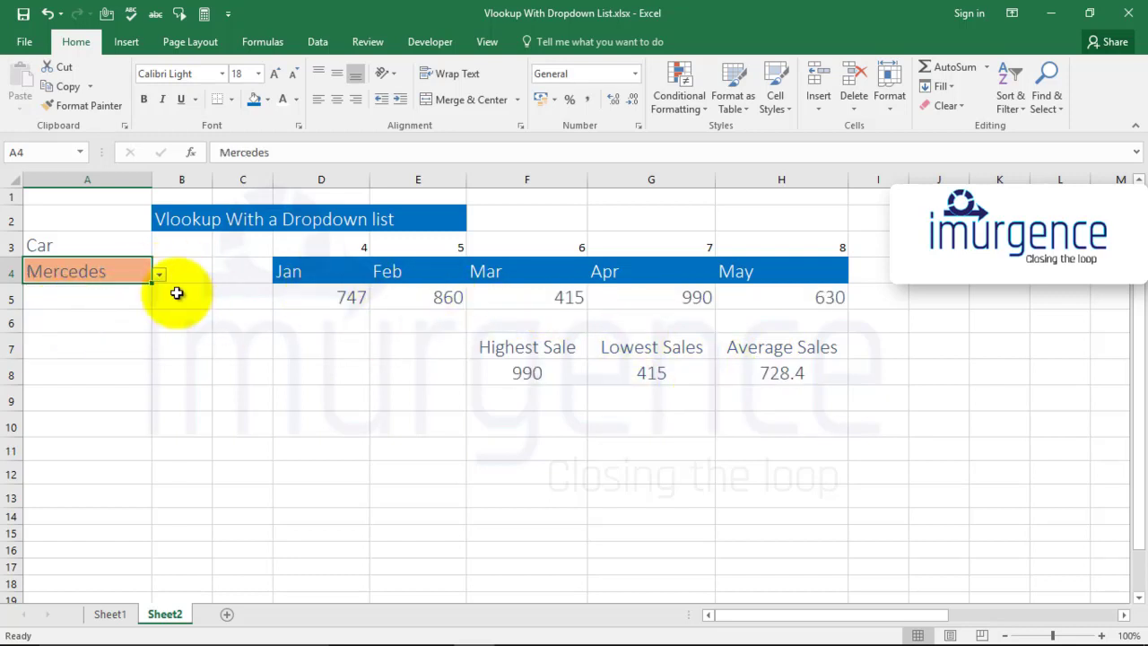
{"action": "left_click", "coordinate": [159, 276]}
{"action": "left_click", "coordinate": [83, 303]}
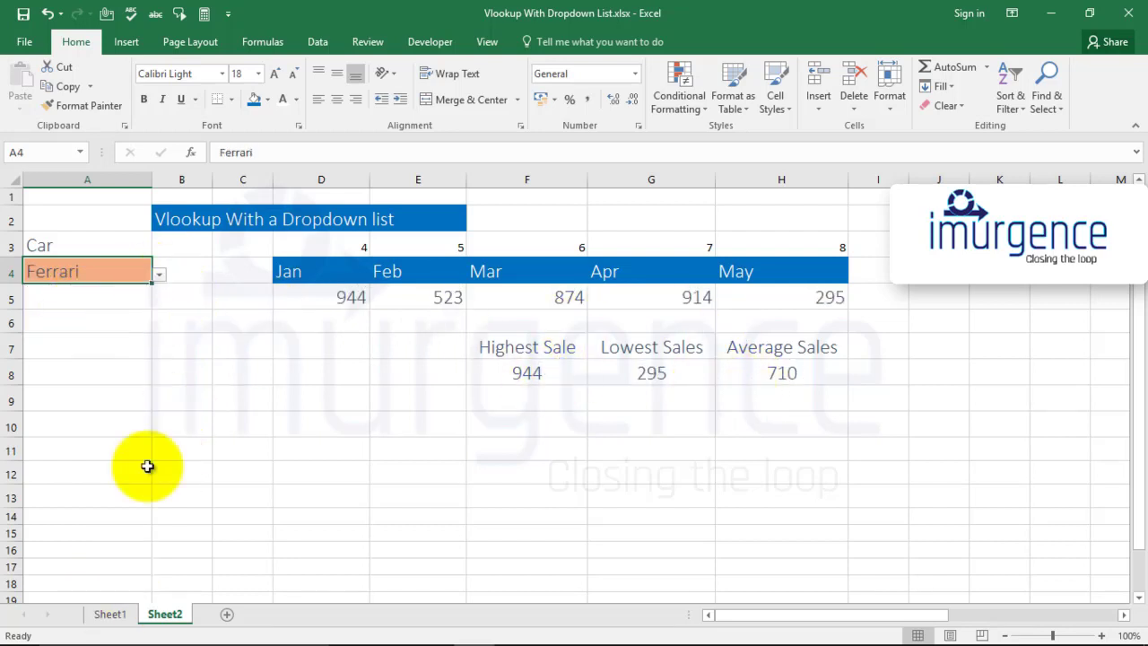
Step: Review the source table on Sheet1 and choose Suzuki from the car dropdown in A4 on Sheet2
{"action": "left_click", "coordinate": [111, 617]}
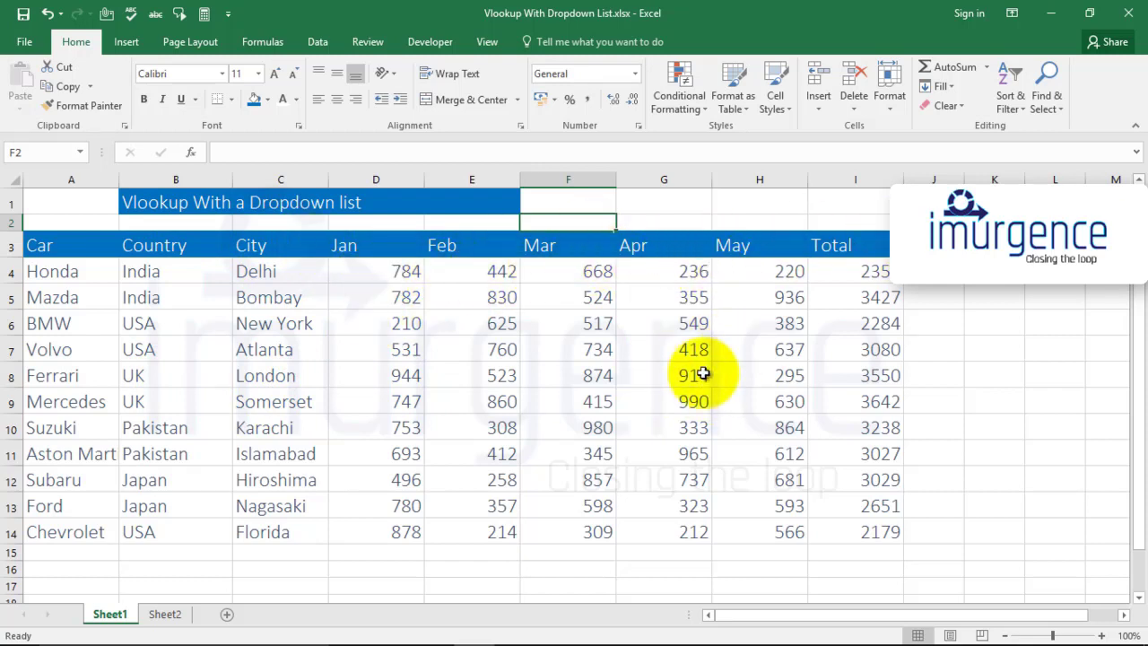
{"action": "left_click", "coordinate": [165, 615]}
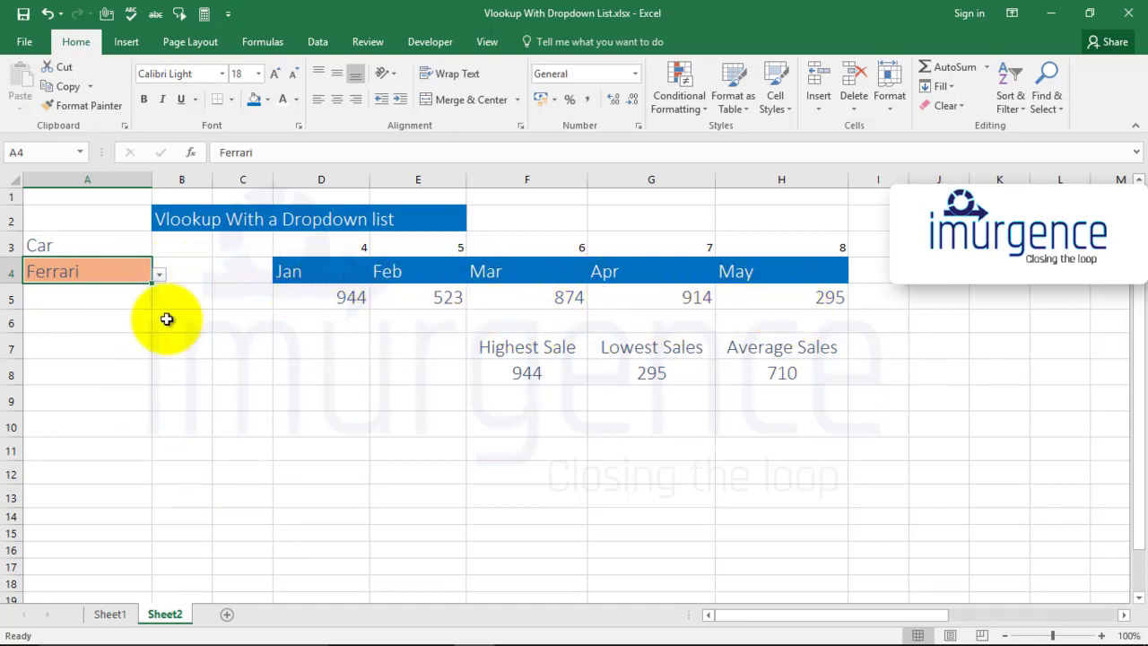
{"action": "left_click", "coordinate": [159, 274]}
{"action": "left_click", "coordinate": [77, 327]}
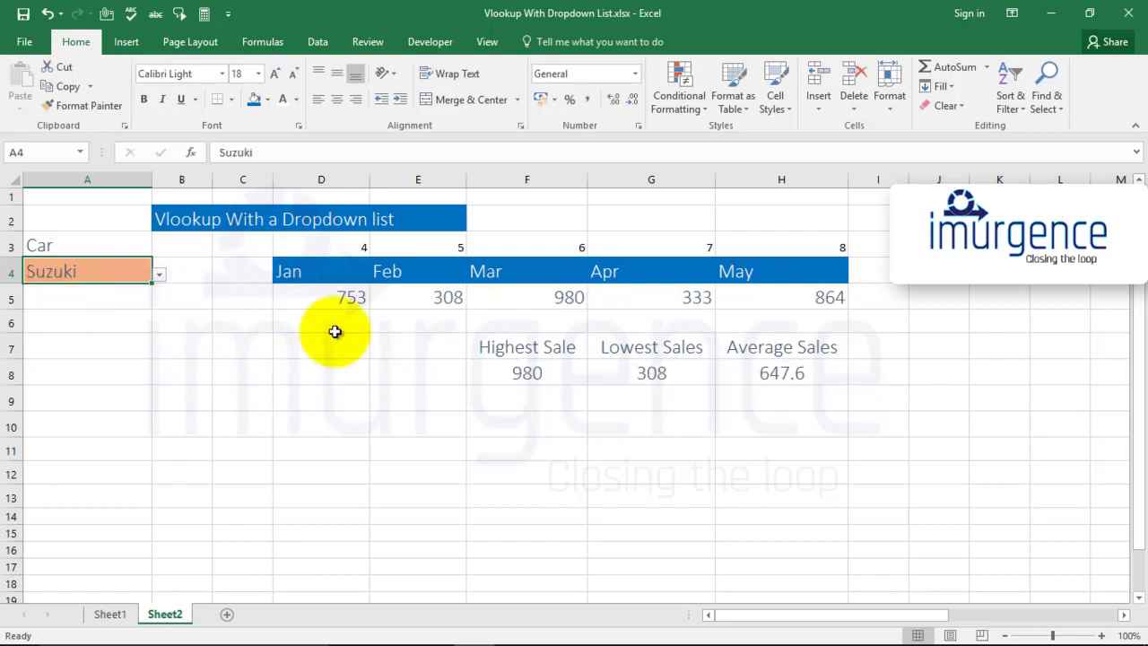
Step: Delete the existing lookup formulas for Jan to May in D5:H5
{"action": "left_click_drag", "start_coordinate": [333, 296], "coordinate": [800, 303]}
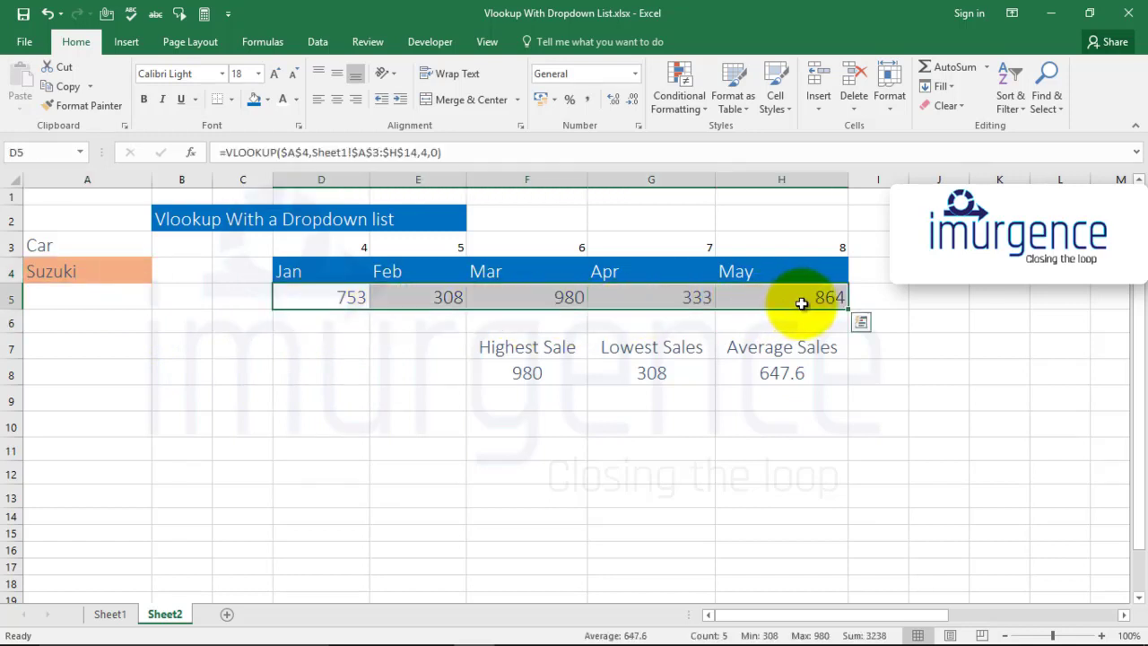
{"action": "key", "text": "Delete"}
{"action": "left_click", "coordinate": [333, 469]}
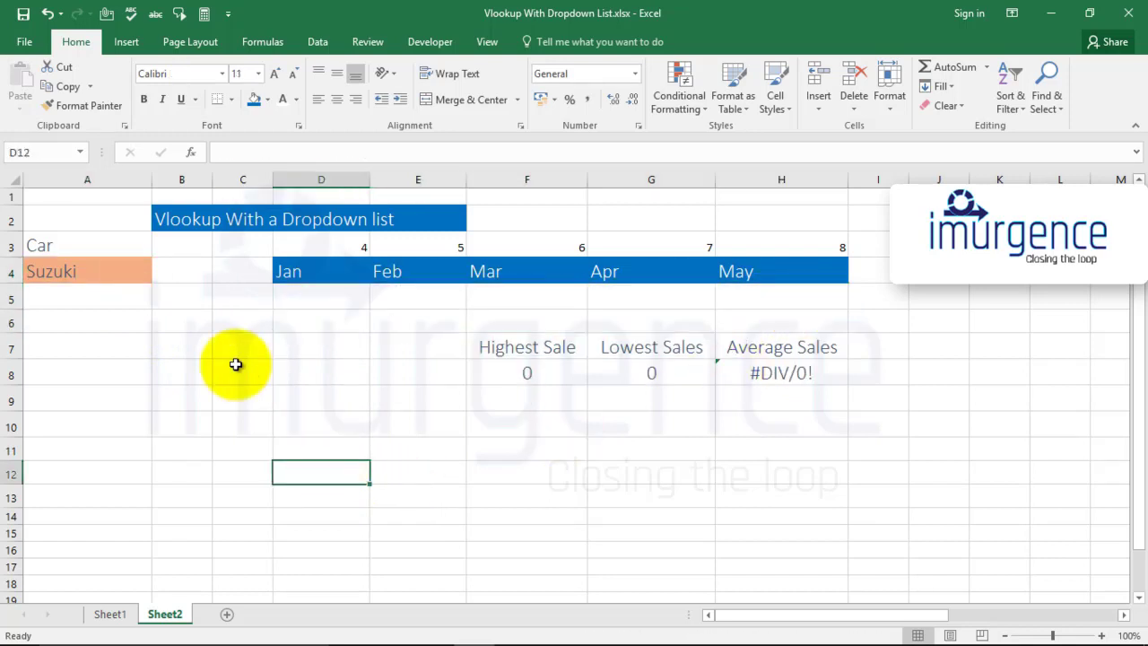
Step: Change the car in A4 to Volvo, Ferrari and Mercedes to check the sheet without the lookup formulas
{"action": "left_click", "coordinate": [78, 265]}
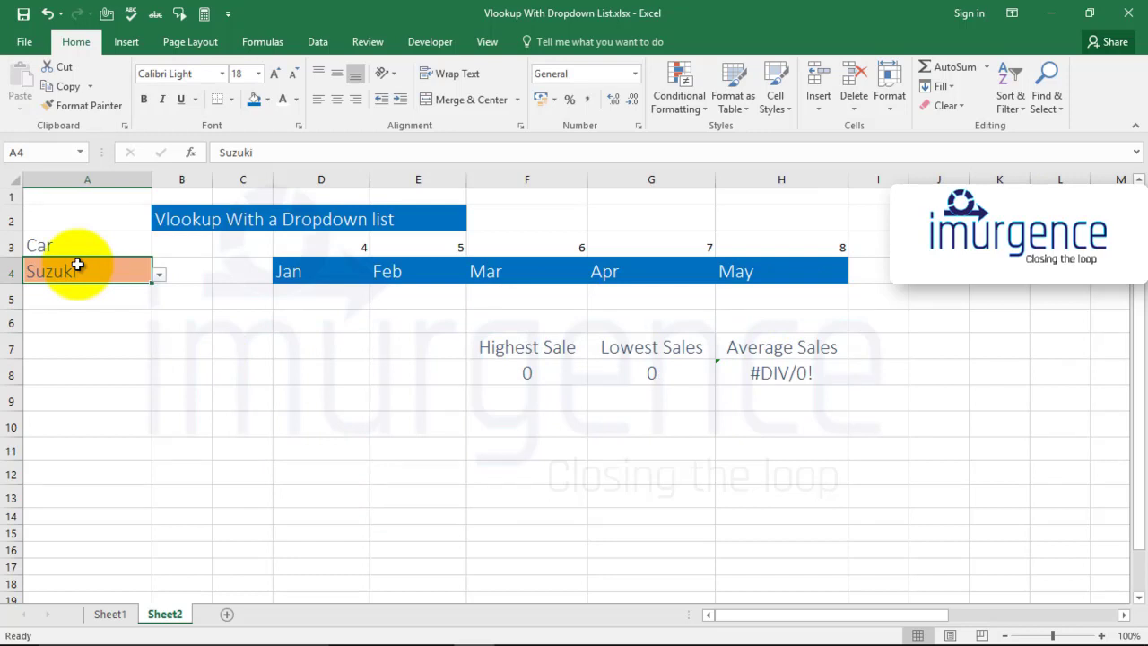
{"action": "left_click", "coordinate": [164, 278]}
{"action": "left_click", "coordinate": [89, 290]}
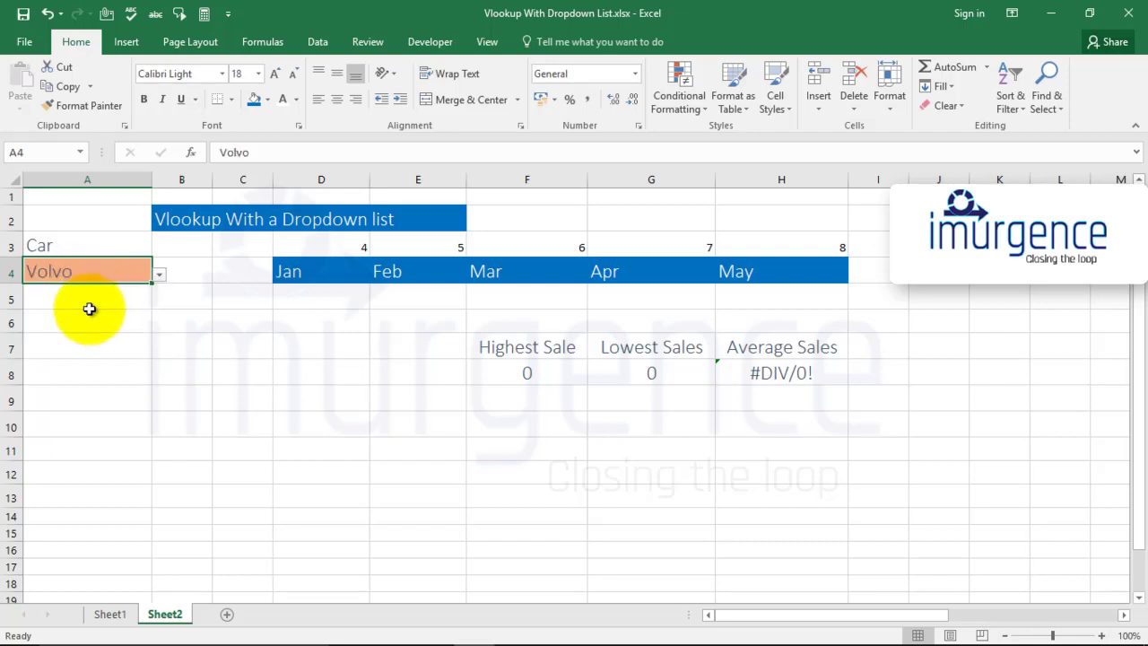
{"action": "left_click", "coordinate": [158, 276]}
{"action": "left_click", "coordinate": [92, 293]}
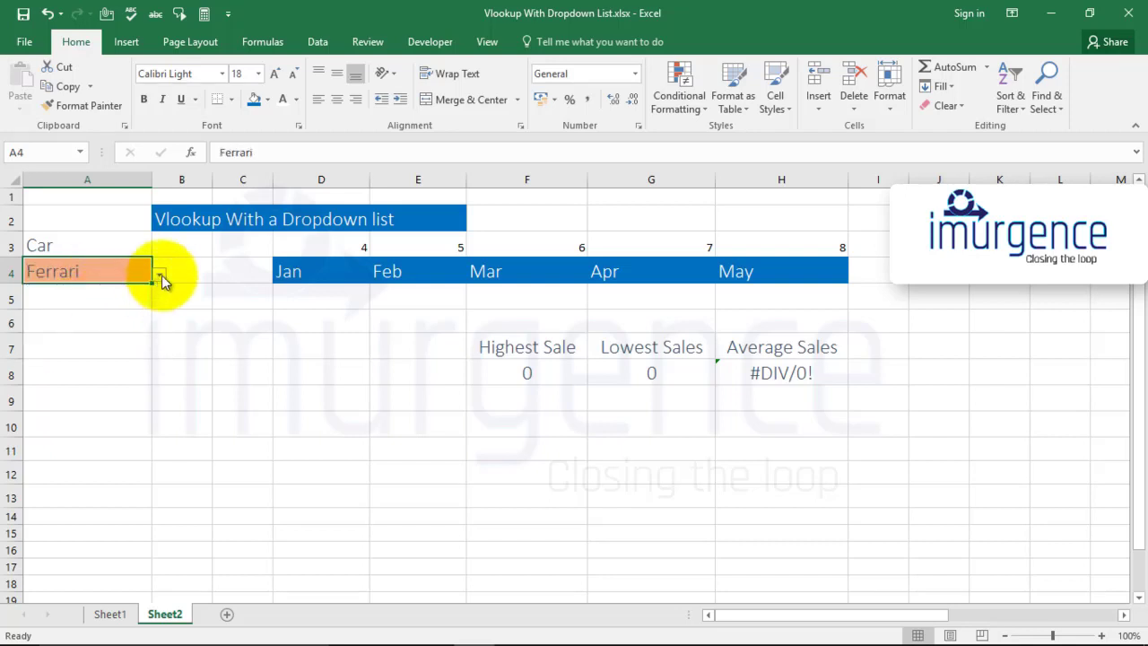
{"action": "left_click", "coordinate": [161, 274]}
{"action": "left_click", "coordinate": [87, 314]}
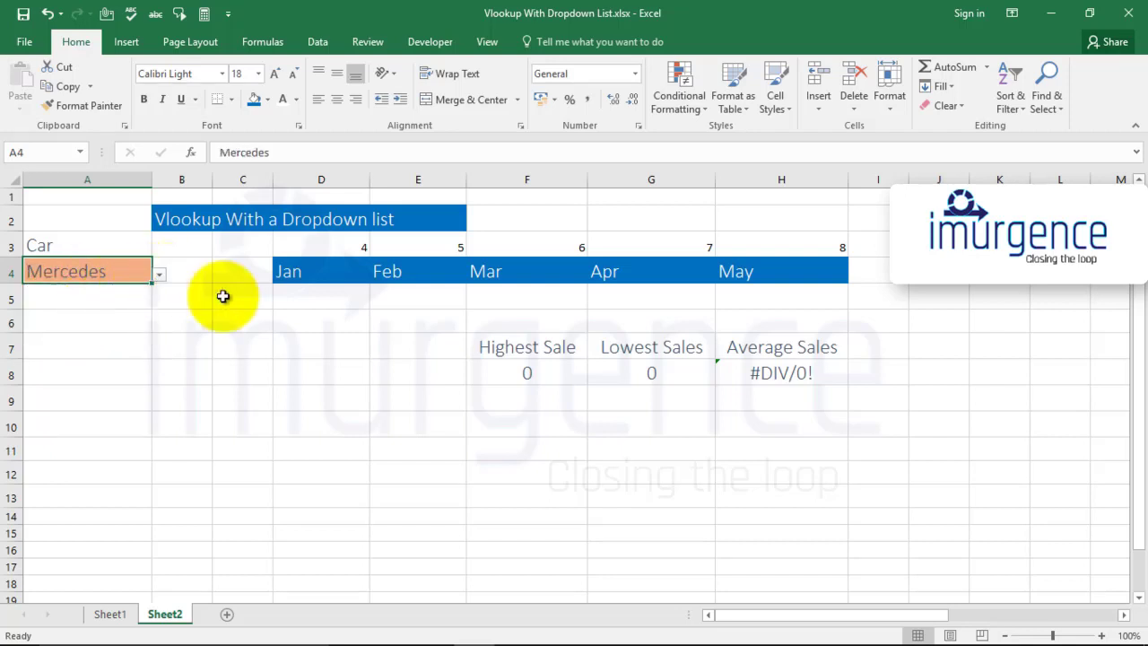
{"action": "left_click", "coordinate": [309, 293]}
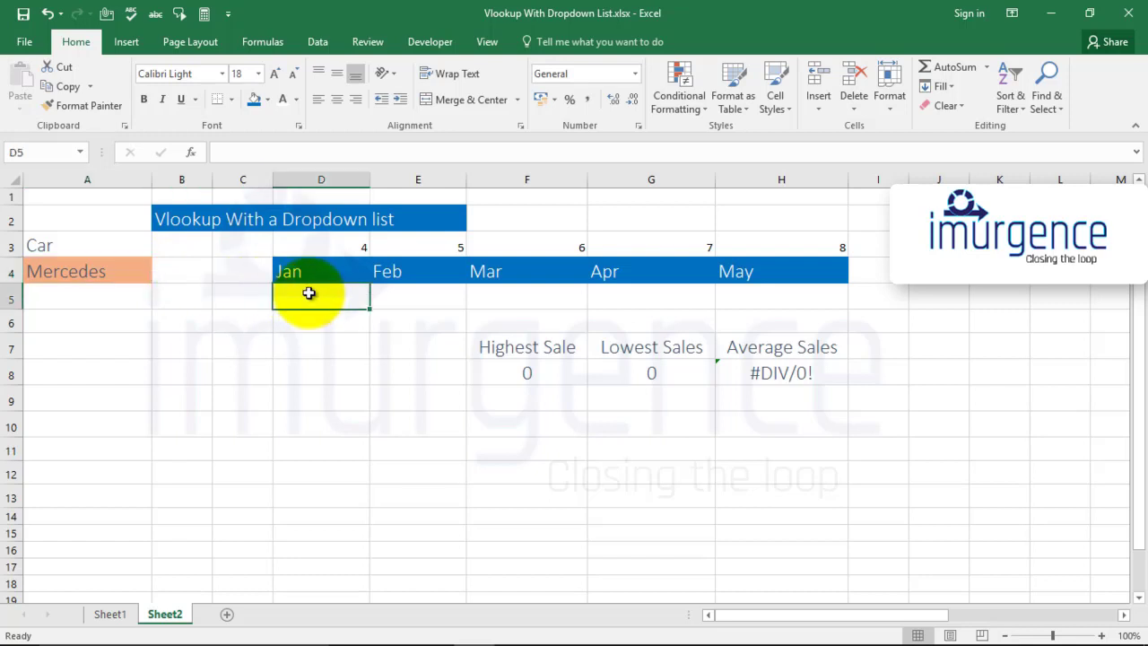
{"action": "type", "text": "="}
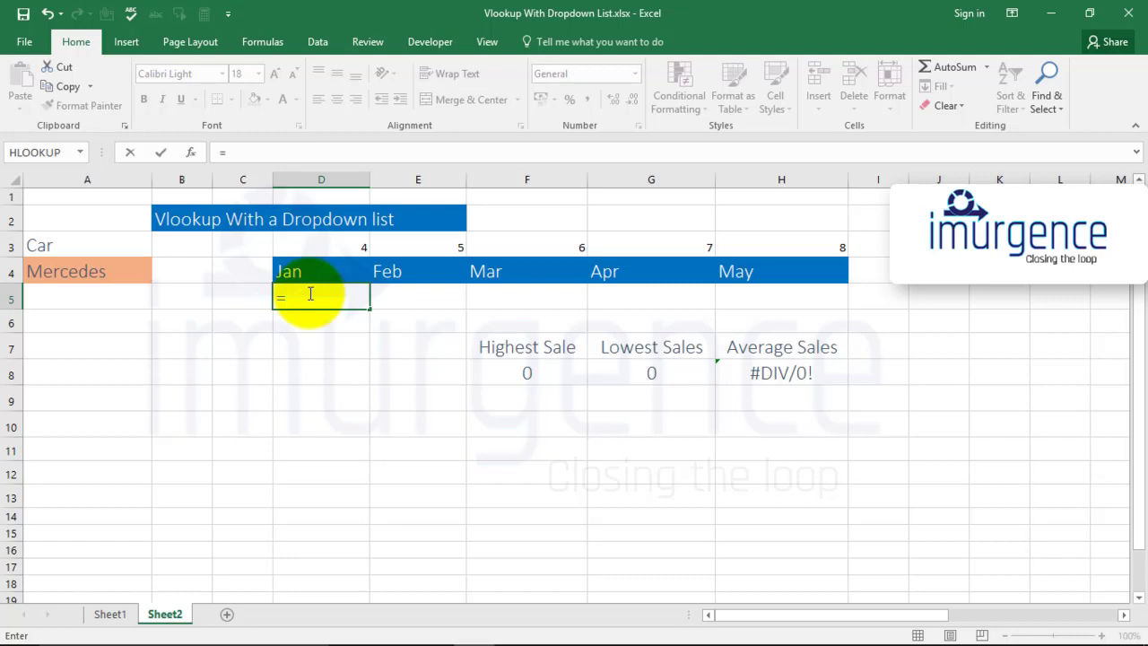
{"action": "type", "text": "c"}
{"action": "key", "text": "Escape"}
{"action": "key", "text": "Escape"}
Step: Clear all data validation settings from the car cell A4
{"action": "key", "text": "Left"}
{"action": "key", "text": "Left"}
{"action": "key", "text": "Left"}
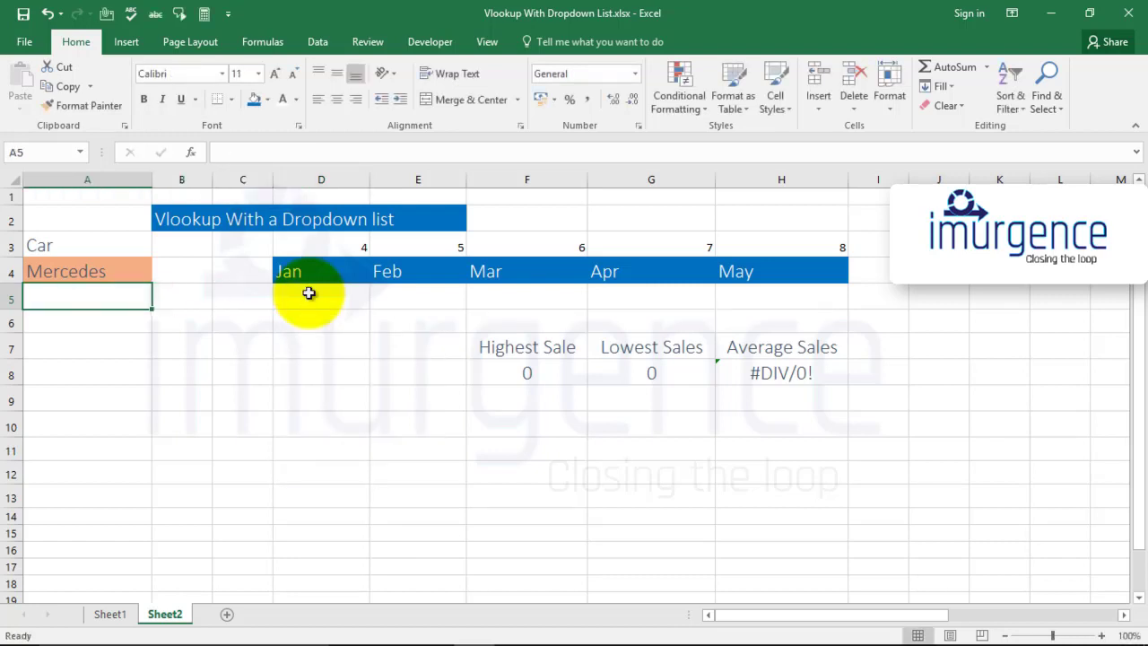
{"action": "key", "text": "Up"}
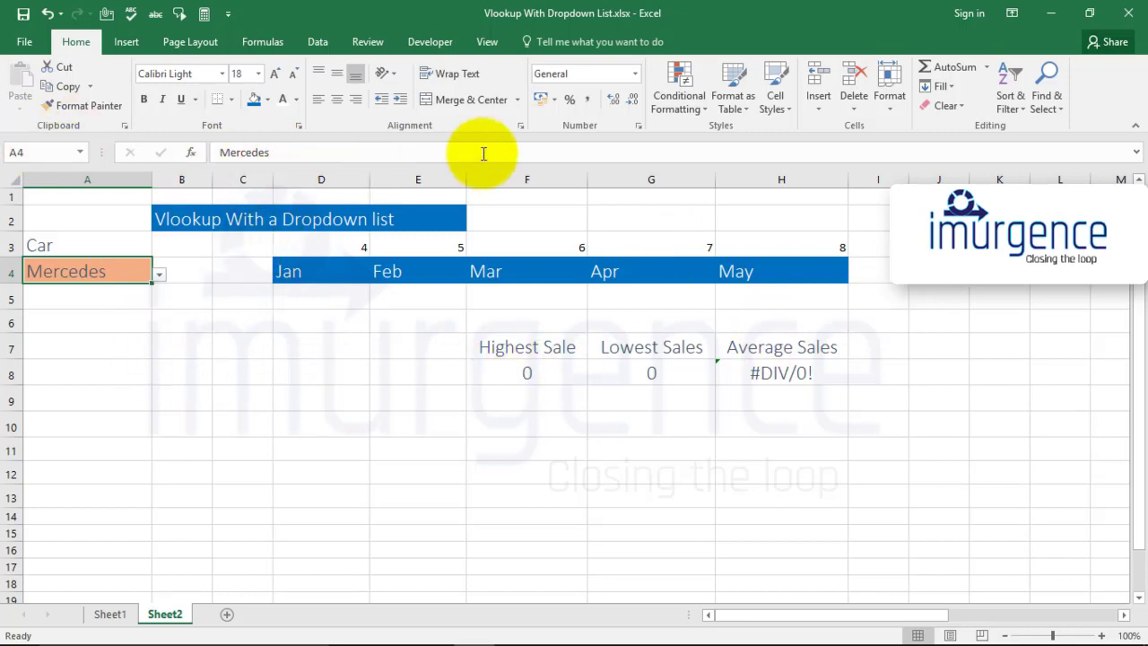
{"action": "left_click", "coordinate": [319, 41]}
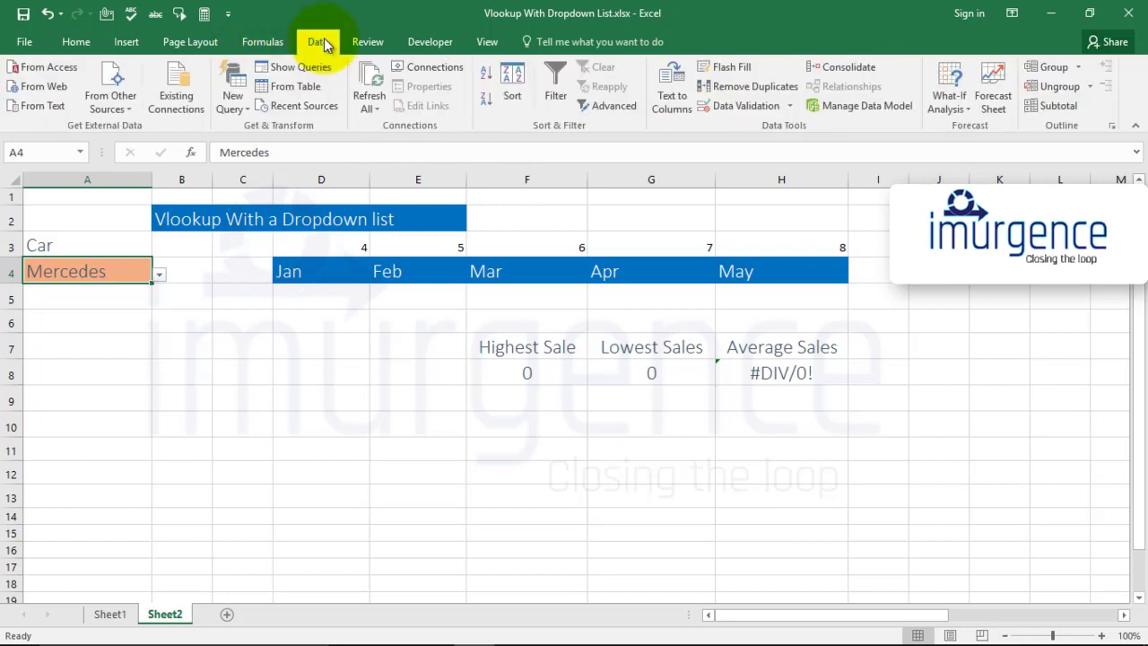
{"action": "left_click", "coordinate": [750, 109]}
{"action": "left_click", "coordinate": [670, 452]}
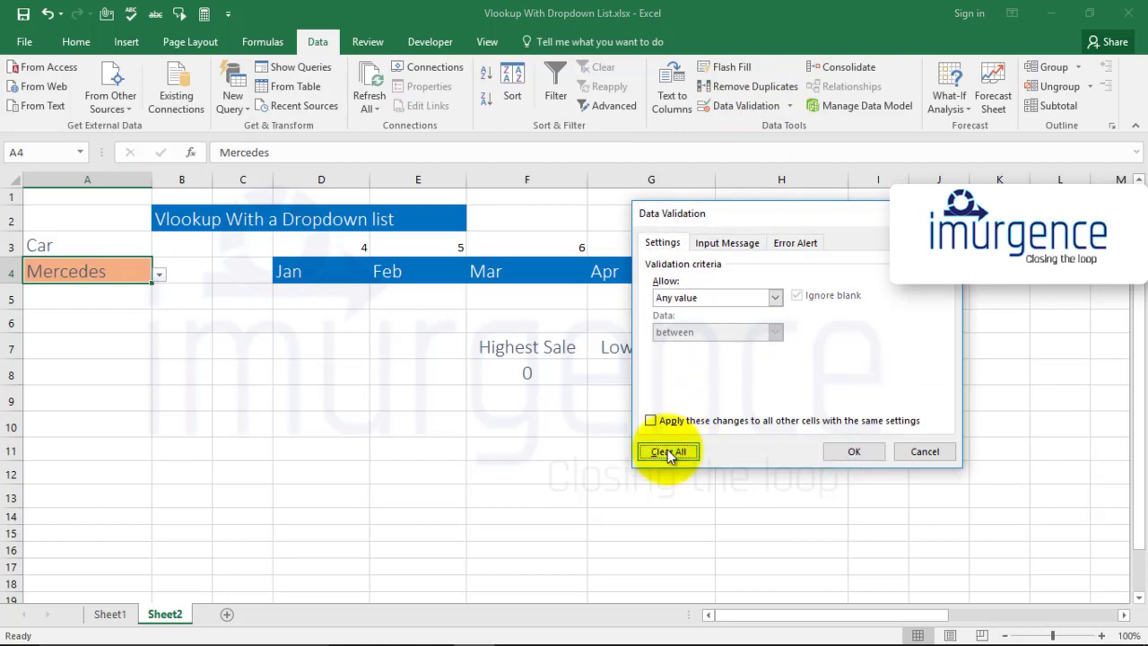
{"action": "left_click", "coordinate": [852, 451]}
{"action": "left_click", "coordinate": [568, 457]}
Step: Add a List data validation to A4 using the car names in Sheet1!$A$4:$A$14 as the source
{"action": "left_click", "coordinate": [79, 274]}
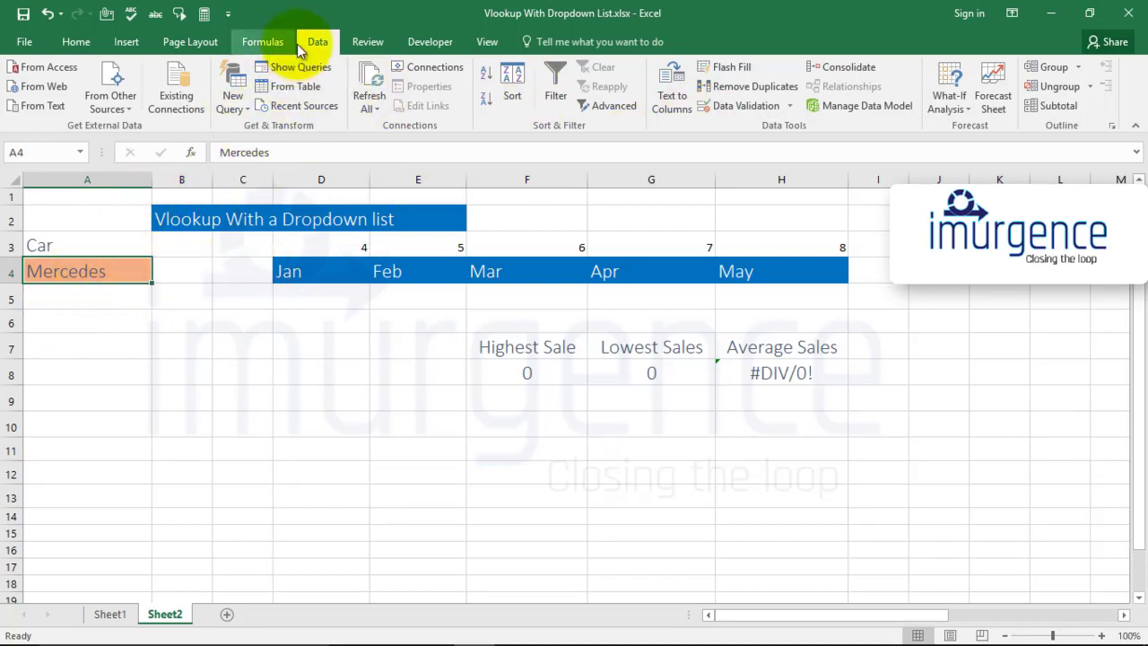
{"action": "left_click", "coordinate": [767, 108]}
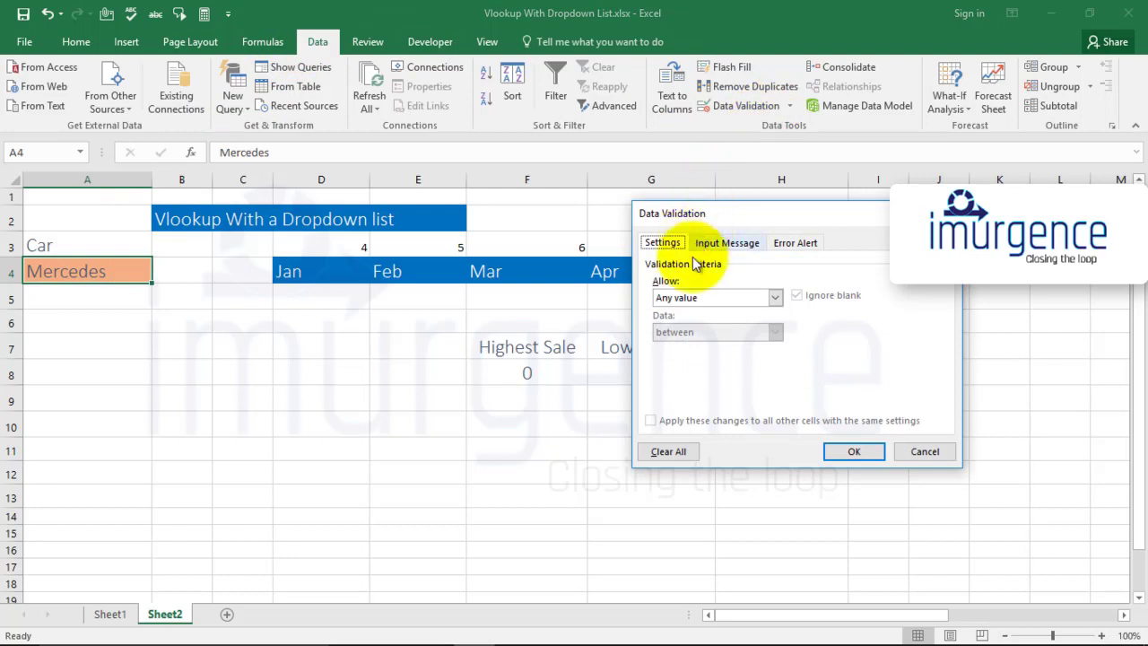
{"action": "left_click", "coordinate": [717, 297]}
{"action": "left_click", "coordinate": [695, 348]}
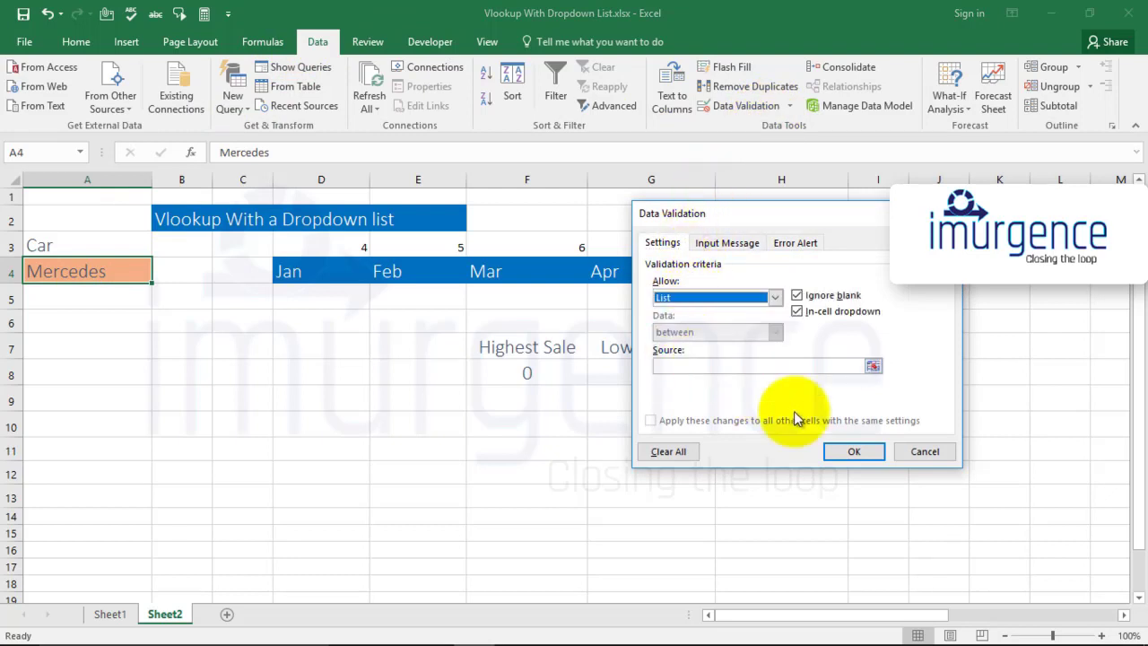
{"action": "left_click", "coordinate": [788, 366]}
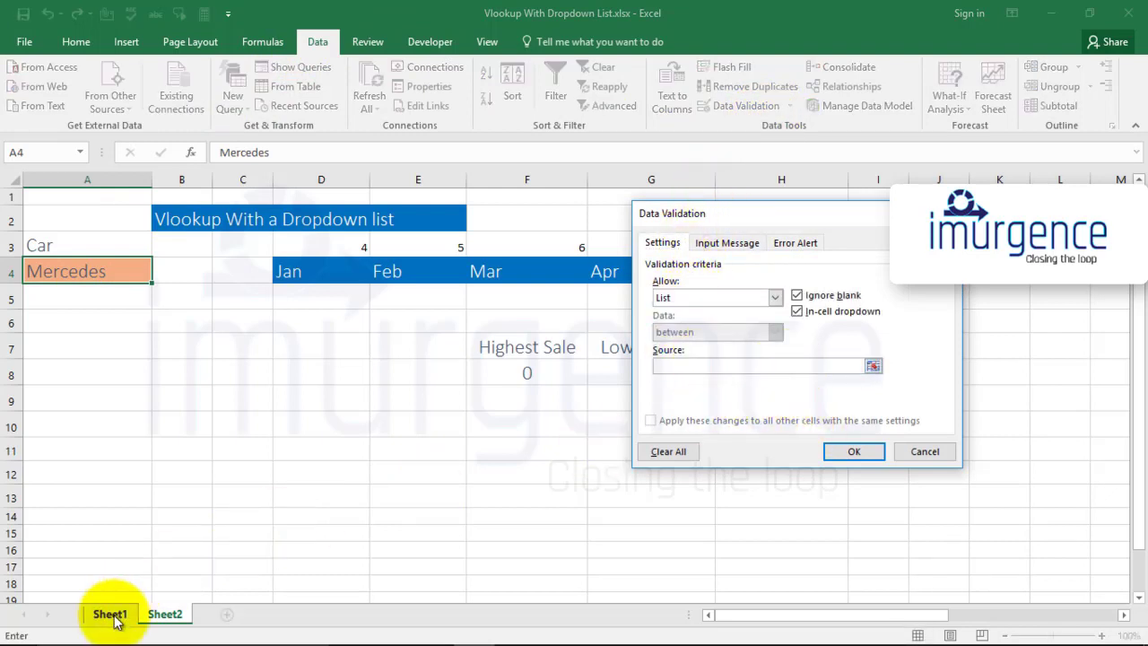
{"action": "left_click", "coordinate": [110, 614]}
{"action": "left_click_drag", "start_coordinate": [54, 270], "coordinate": [72, 529]}
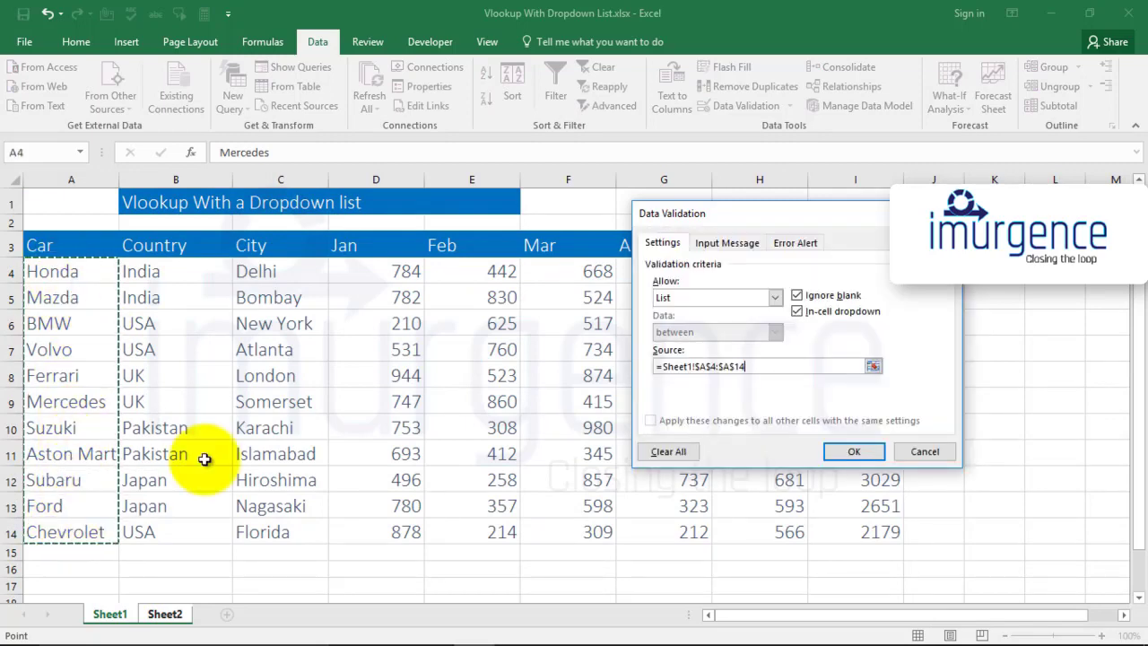
{"action": "left_click", "coordinate": [852, 453]}
Step: Choose Ferrari from the new car dropdown in A4
{"action": "left_click", "coordinate": [158, 278]}
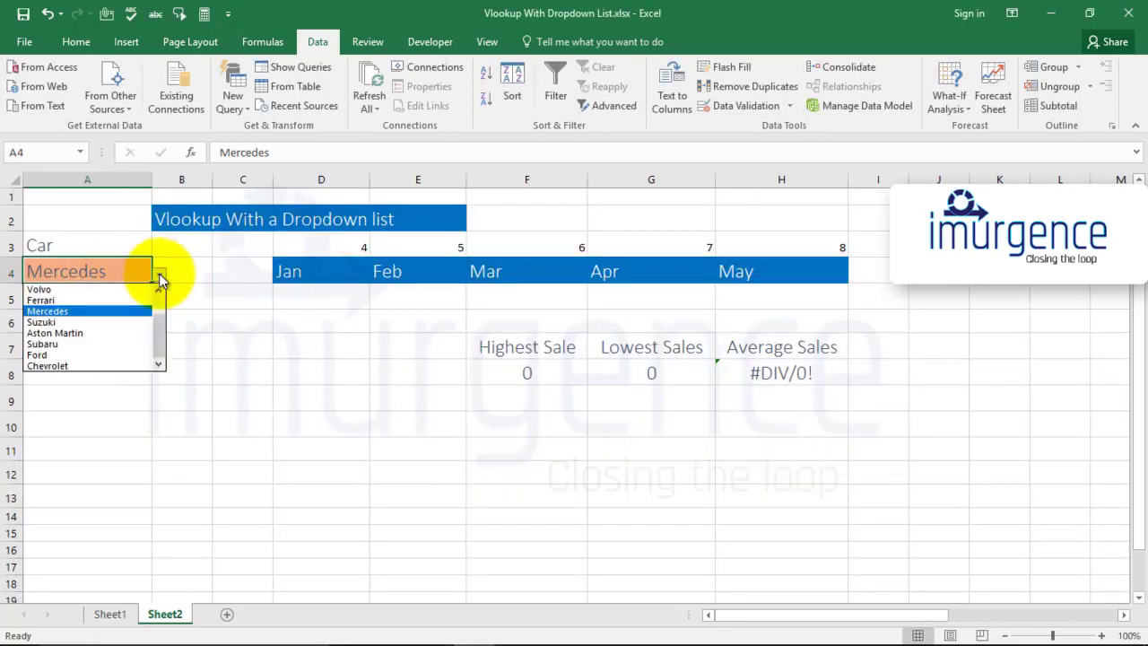
{"action": "left_click", "coordinate": [92, 301]}
{"action": "left_click", "coordinate": [247, 348]}
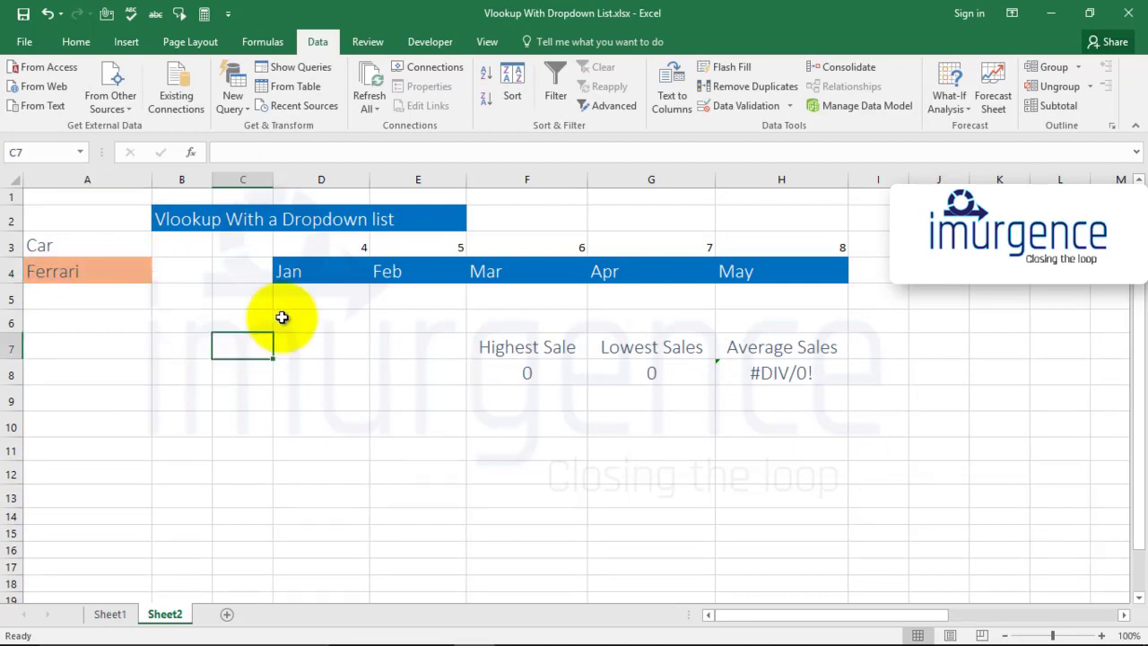
Step: Start a VLOOKUP formula in D5 under Jan with A4 as the lookup value
{"action": "left_click", "coordinate": [320, 298]}
{"action": "type", "text": "=vlo"}
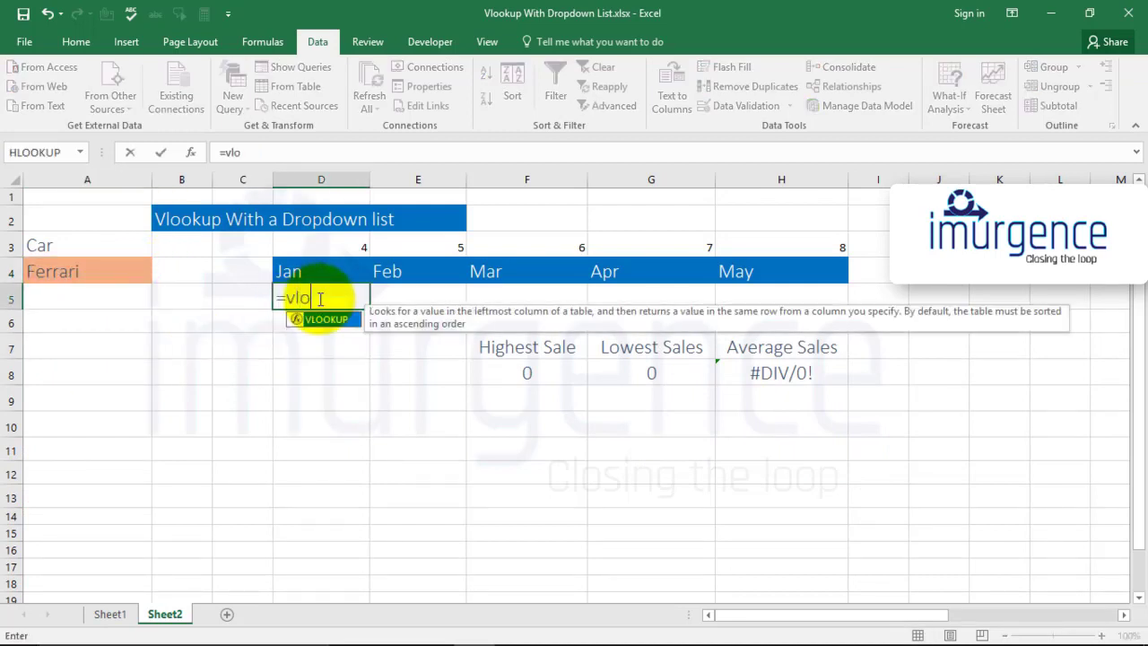
{"action": "key", "text": "Tab"}
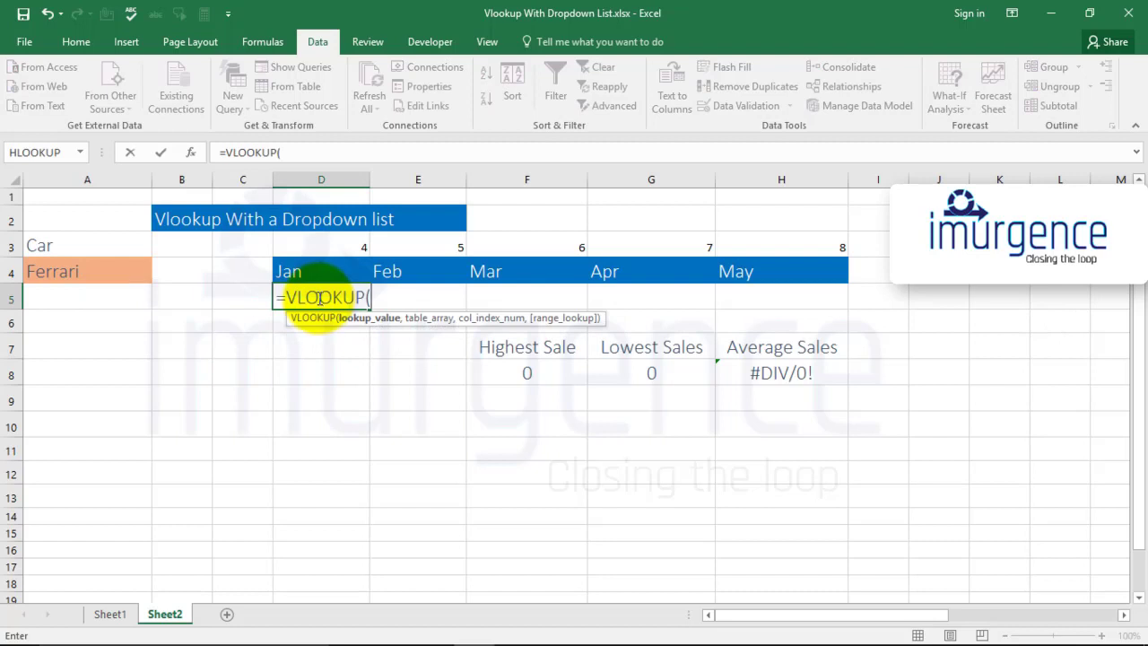
{"action": "left_click", "coordinate": [56, 273]}
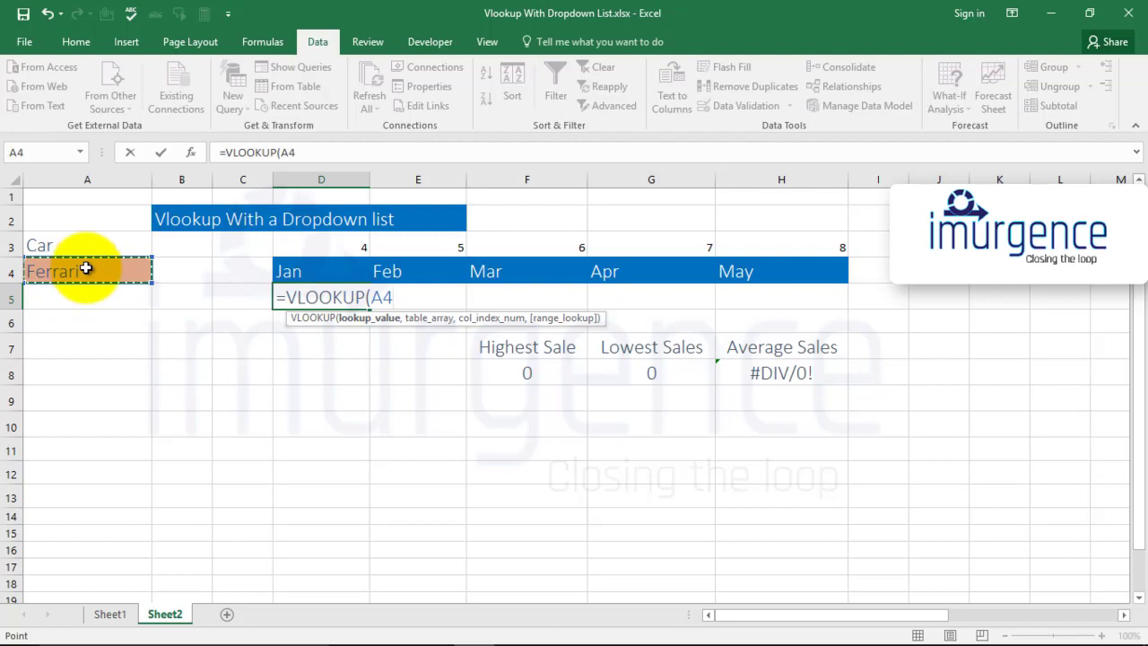
{"action": "type", "text": ","}
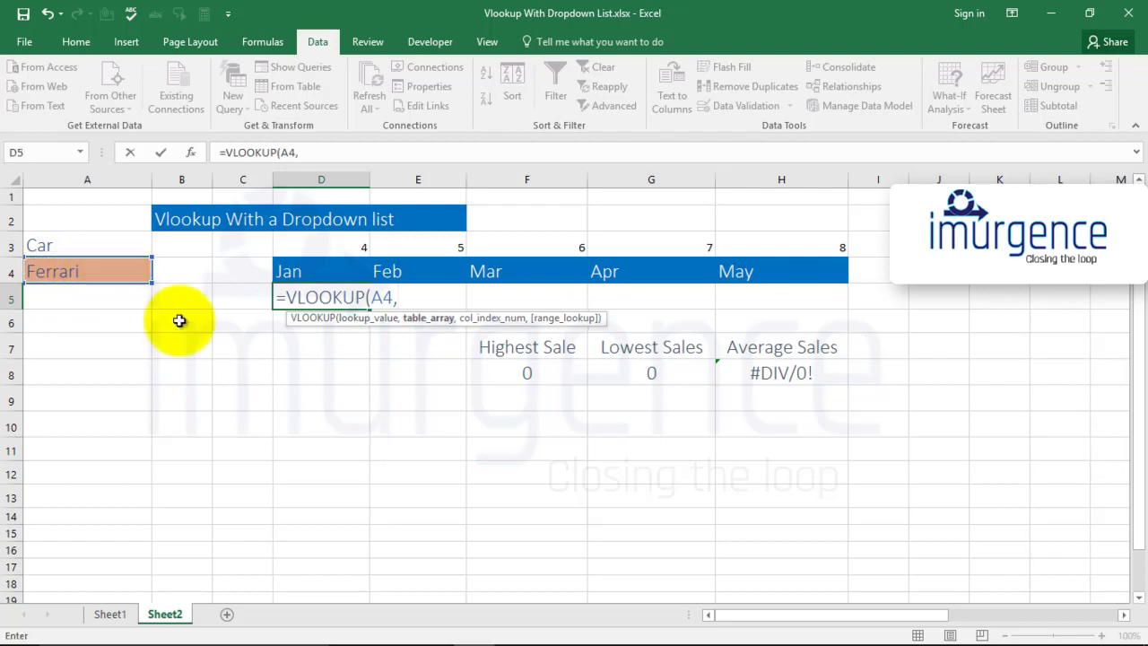
Step: Set the VLOOKUP table array to the absolute range Sheet1!$A$3:$H$14
{"action": "left_click", "coordinate": [113, 614]}
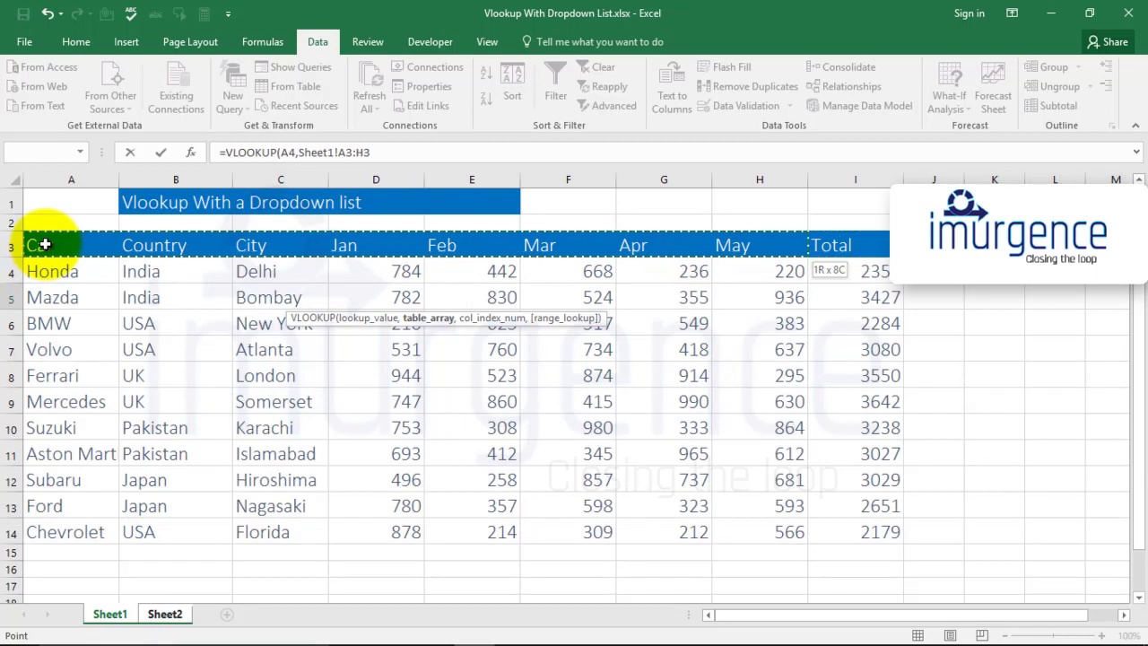
{"action": "key", "text": "shift+Down"}
{"action": "key", "text": "shift+Down"}
{"action": "key", "text": "shift+Down"}
{"action": "key", "text": "shift+Down"}
{"action": "key", "text": "shift+Down"}
{"action": "key", "text": "shift+Down"}
{"action": "key", "text": "shift+Down"}
{"action": "key", "text": "shift+Down"}
{"action": "key", "text": "shift+Down"}
{"action": "key", "text": "shift+Down"}
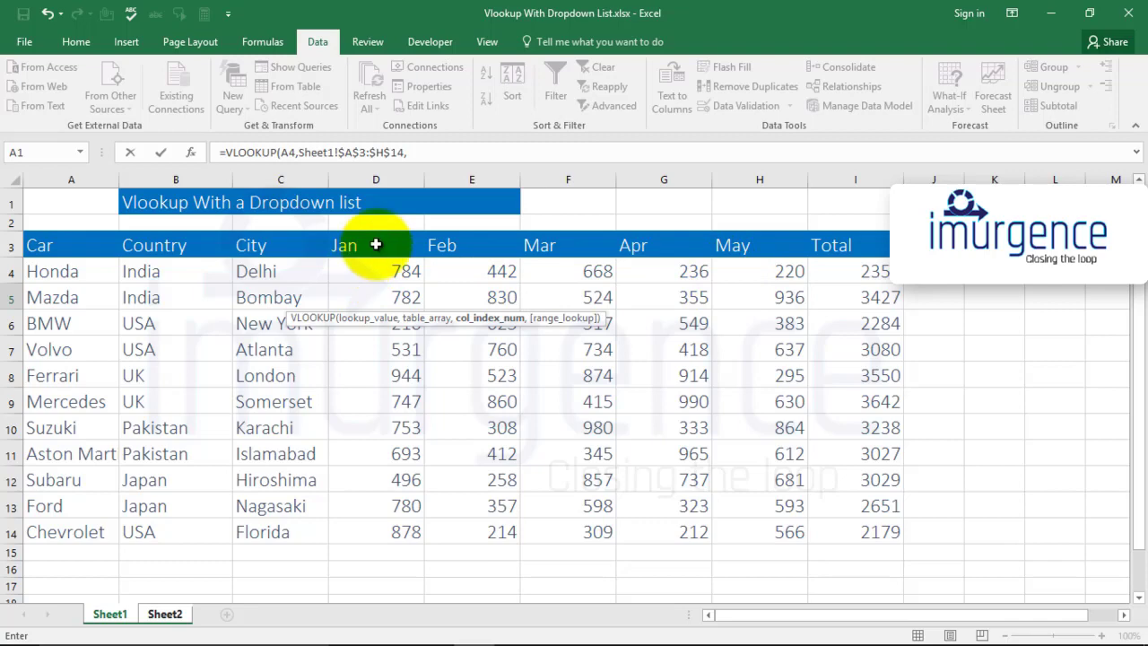
Step: Complete the VLOOKUP in D5 with column index 4 and range lookup 0, and reselect the cell
{"action": "type", "text": ","}
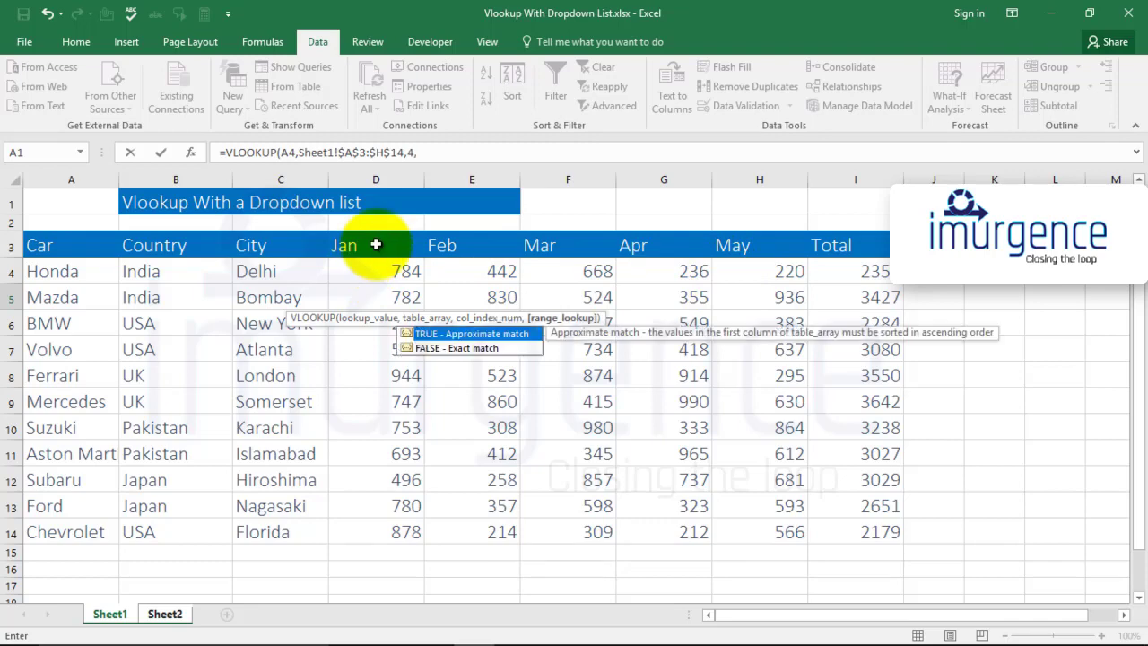
{"action": "type", "text": "0"}
{"action": "key", "text": "Return"}
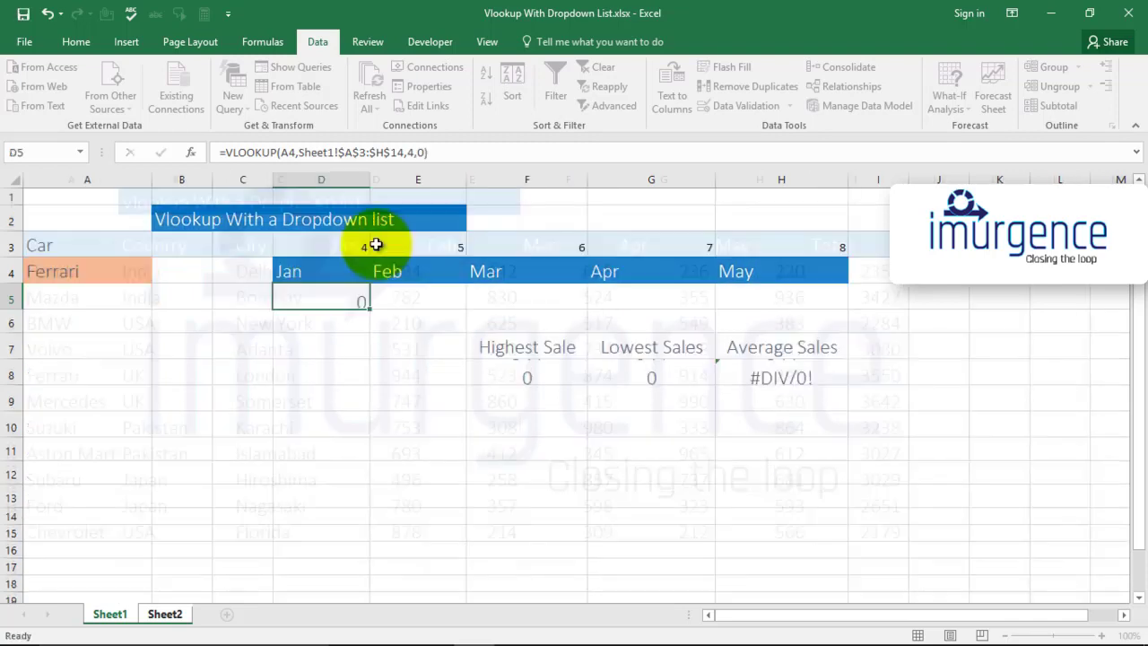
{"action": "left_click", "coordinate": [349, 296]}
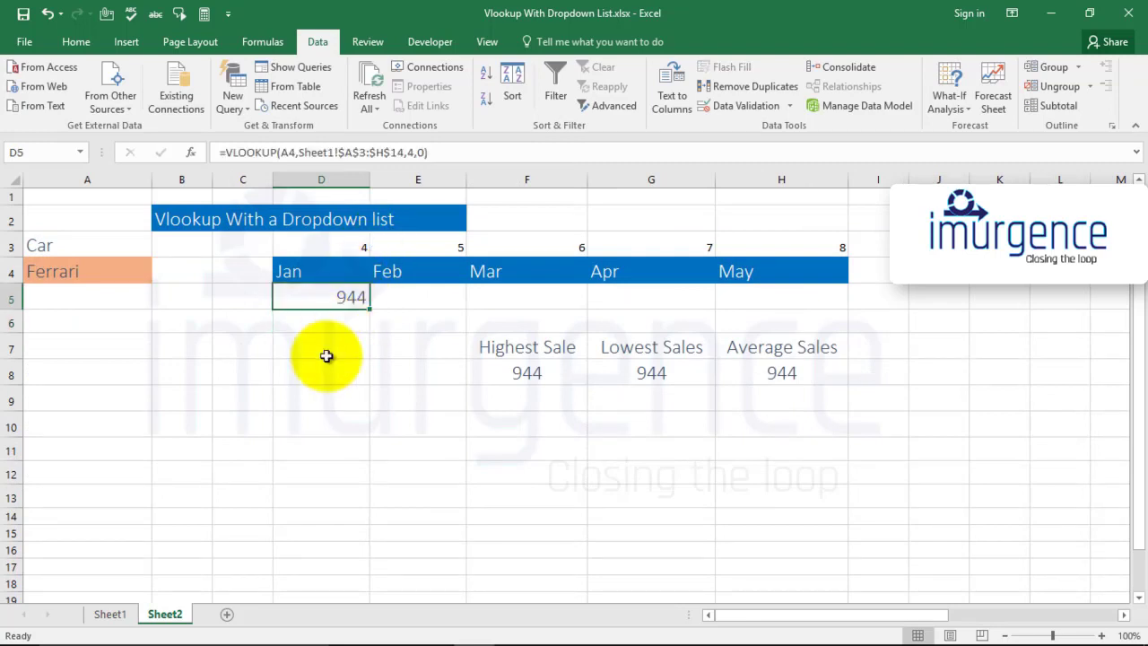
Step: Try copying the Jan VLOOKUP from D5 across the Feb to May cells E5:H5
{"action": "key", "text": "Right"}
{"action": "key", "text": "Left"}
{"action": "key", "text": "ctrl+c"}
{"action": "key", "text": "Right"}
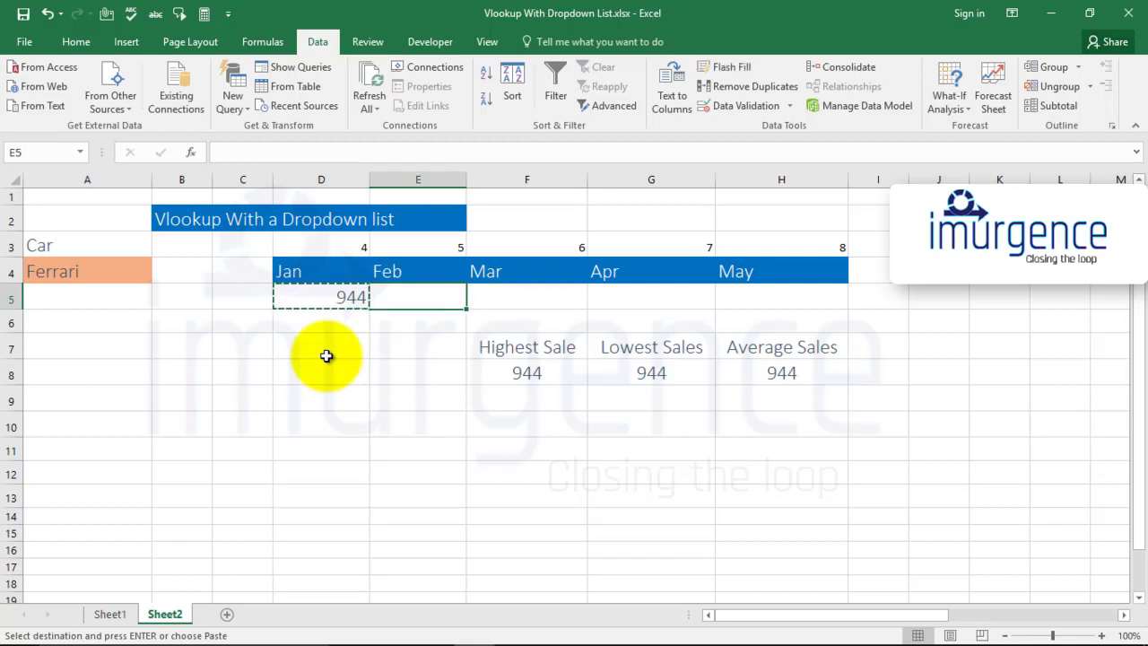
{"action": "key", "text": "shift+Right"}
{"action": "key", "text": "shift+Right"}
{"action": "key", "text": "shift+Right"}
{"action": "key", "text": "ctrl+v"}
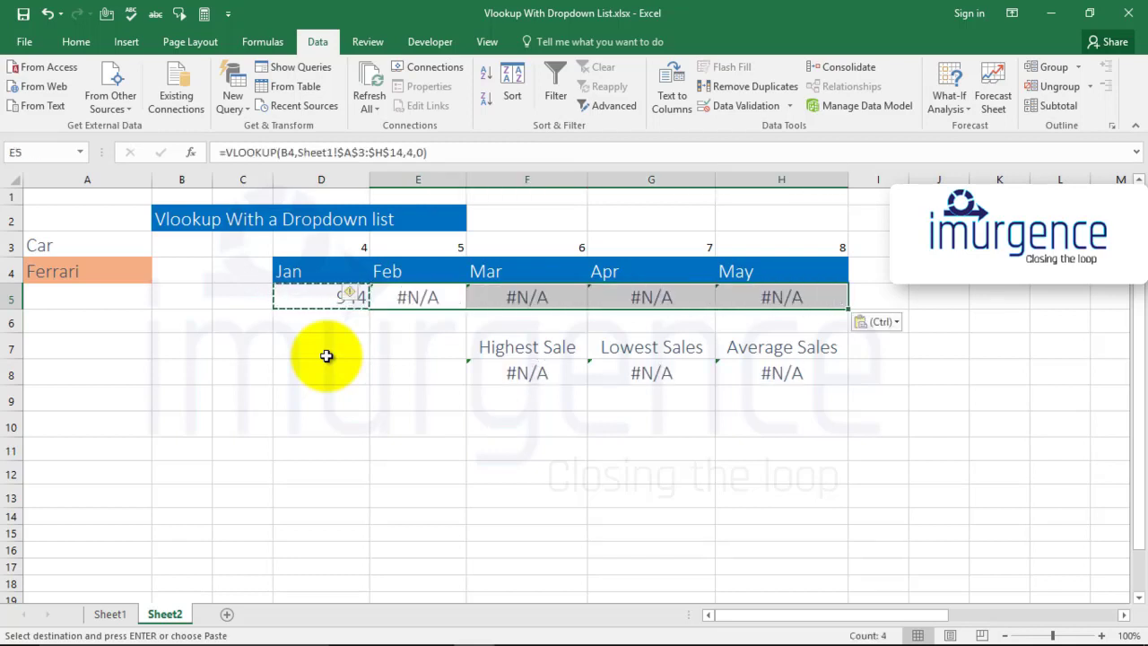
{"action": "key", "text": "Left"}
{"action": "key", "text": "Escape"}
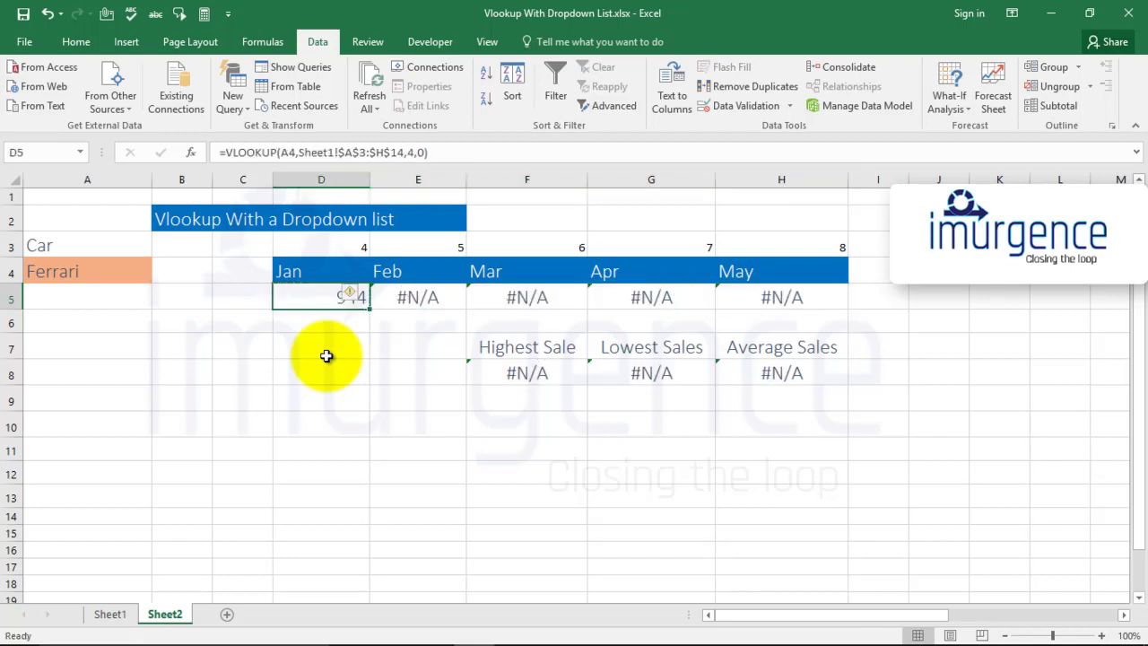
Step: Clear the copied formulas from E5:H5 and return to D5
{"action": "key", "text": "Right"}
{"action": "key", "text": "shift+Right"}
{"action": "key", "text": "shift+Right"}
{"action": "key", "text": "shift+Right"}
{"action": "key", "text": "Delete"}
{"action": "key", "text": "Left"}
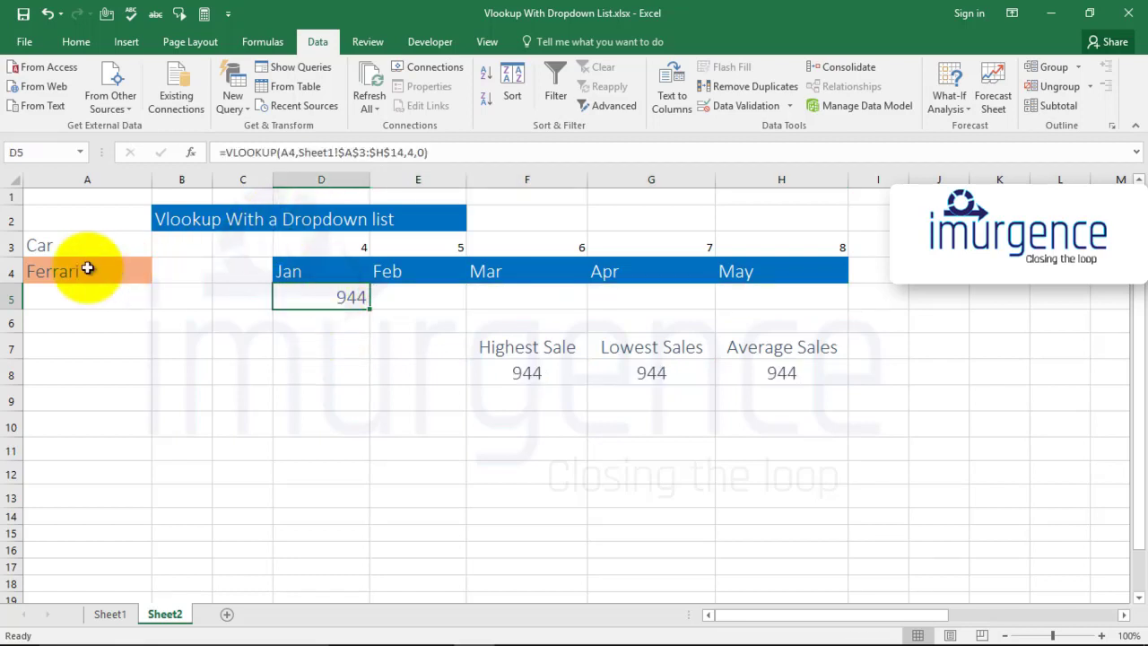
Step: Make the lookup value in the D5 VLOOKUP an absolute reference, $A$4
{"action": "double_click", "coordinate": [341, 308]}
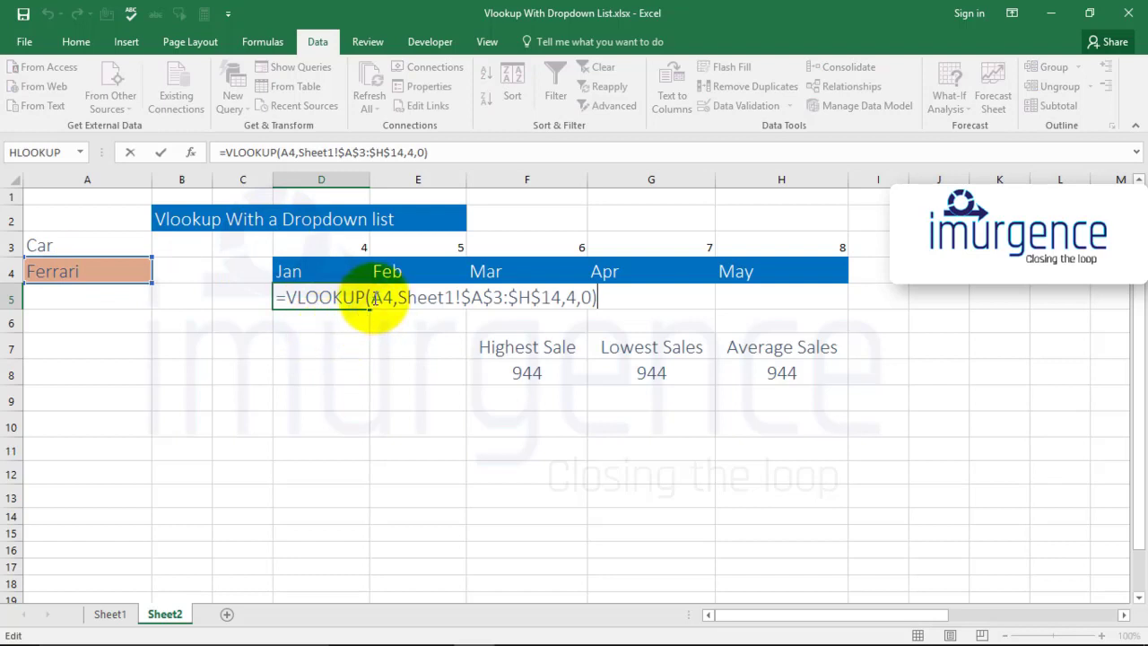
{"action": "double_click", "coordinate": [382, 297]}
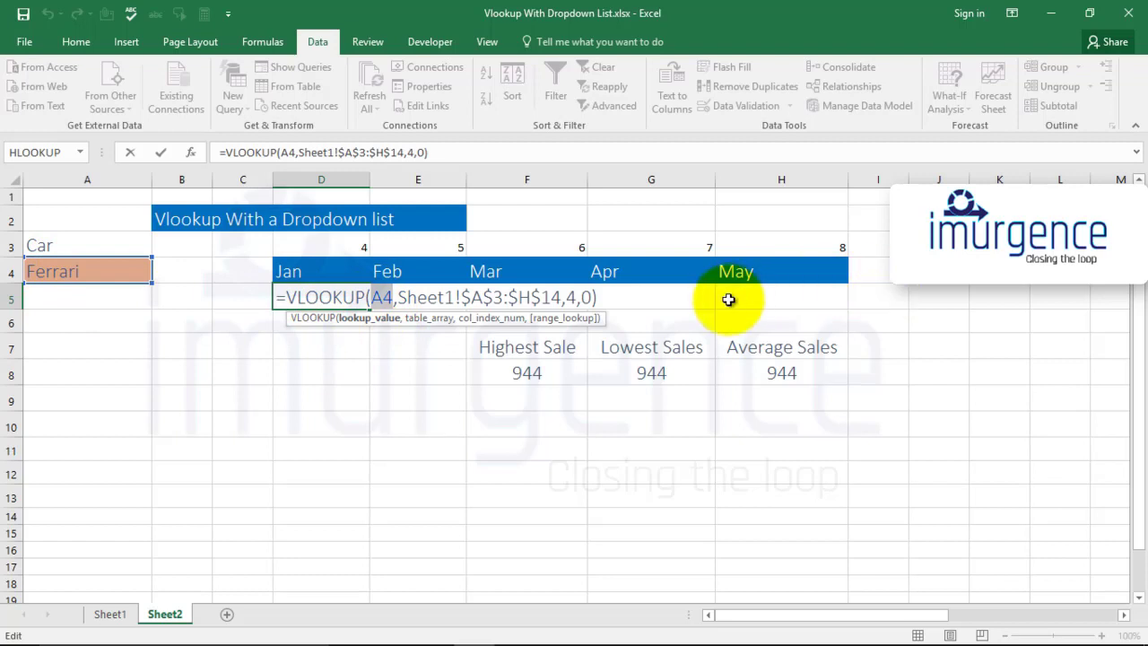
{"action": "key", "text": "F4"}
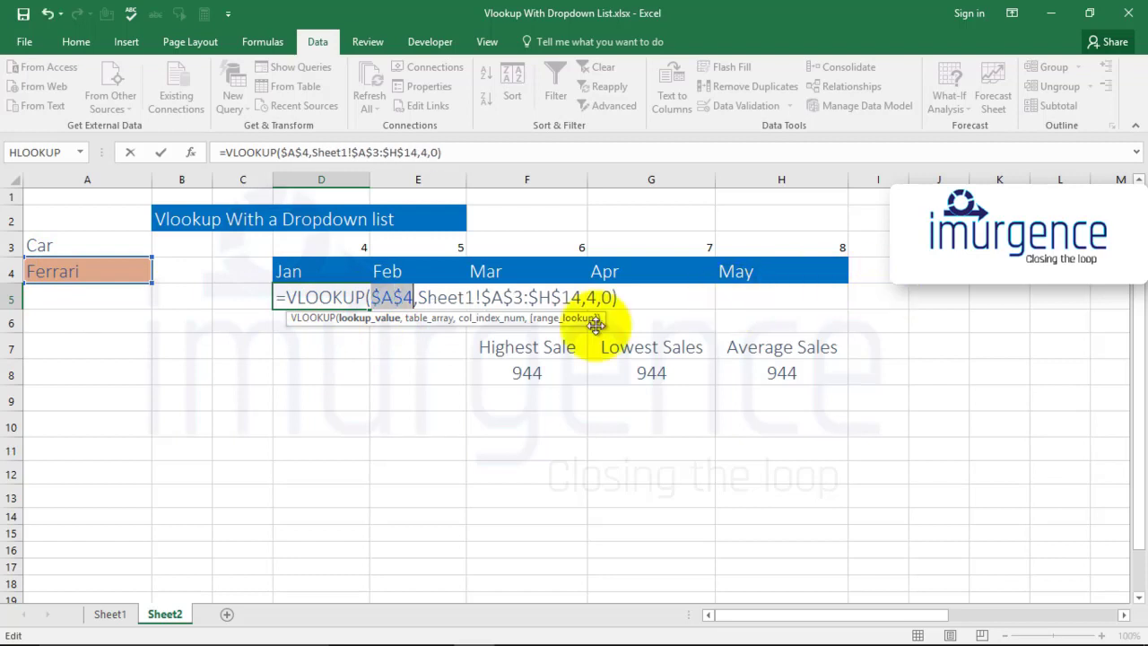
{"action": "key", "text": "Return"}
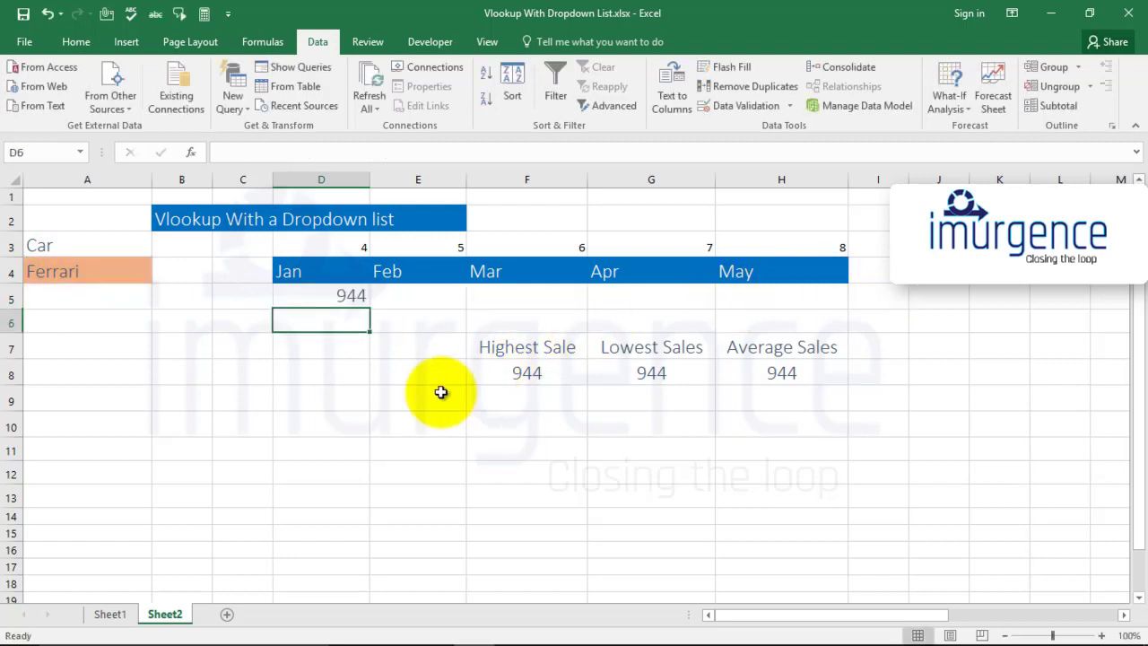
Step: Copy the VLOOKUP with the absolute lookup value from D5 to the Feb to May cells E5:H5
{"action": "key", "text": "Up"}
{"action": "key", "text": "ctrl+c"}
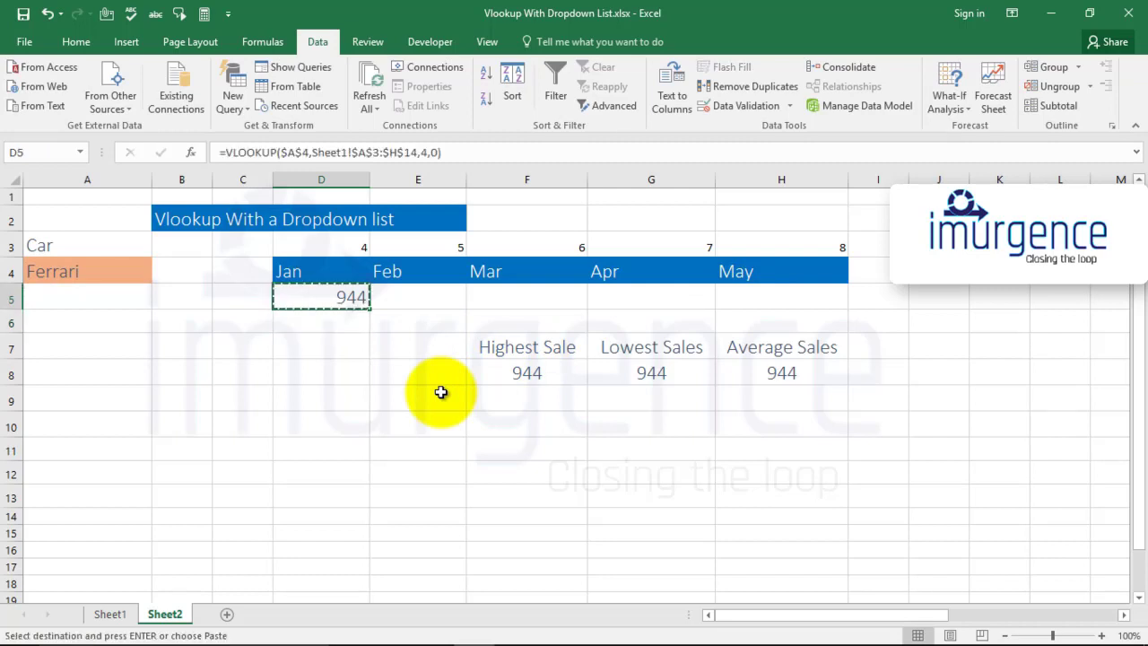
{"action": "key", "text": "Right"}
{"action": "key", "text": "shift+Right"}
{"action": "key", "text": "shift+Right"}
{"action": "key", "text": "shift+Right"}
{"action": "key", "text": "ctrl+v"}
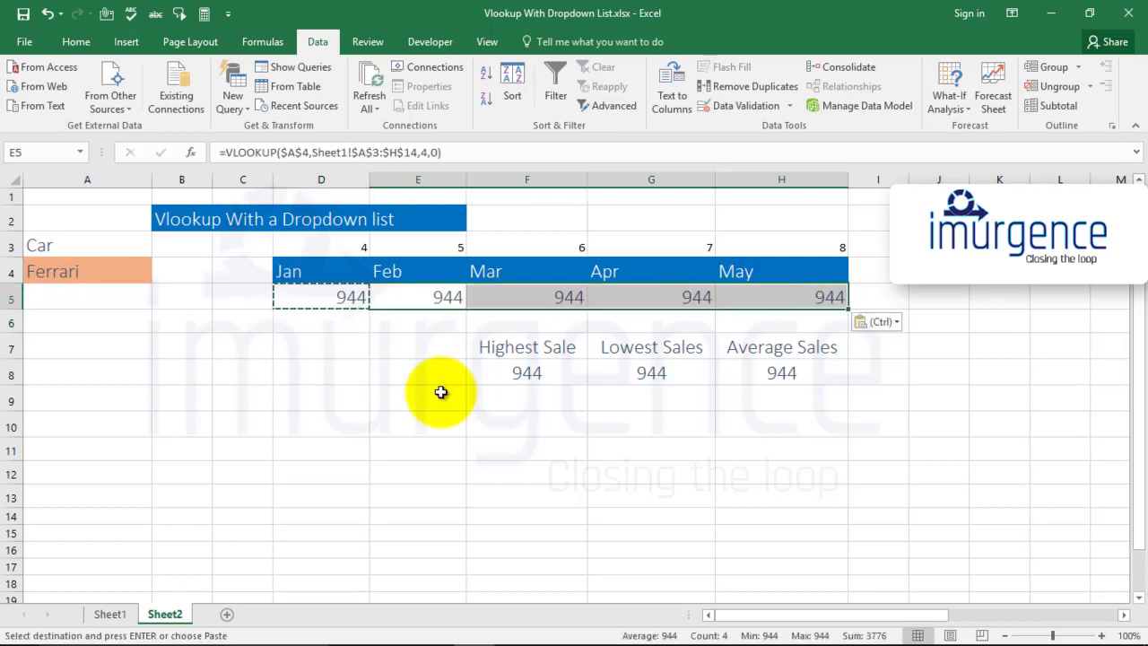
{"action": "key", "text": "Escape"}
Step: Examine the column index number in the copied VLOOKUP formulas across row 5
{"action": "key", "text": "Right"}
{"action": "key", "text": "Right"}
{"action": "key", "text": "Left"}
{"action": "key", "text": "Left"}
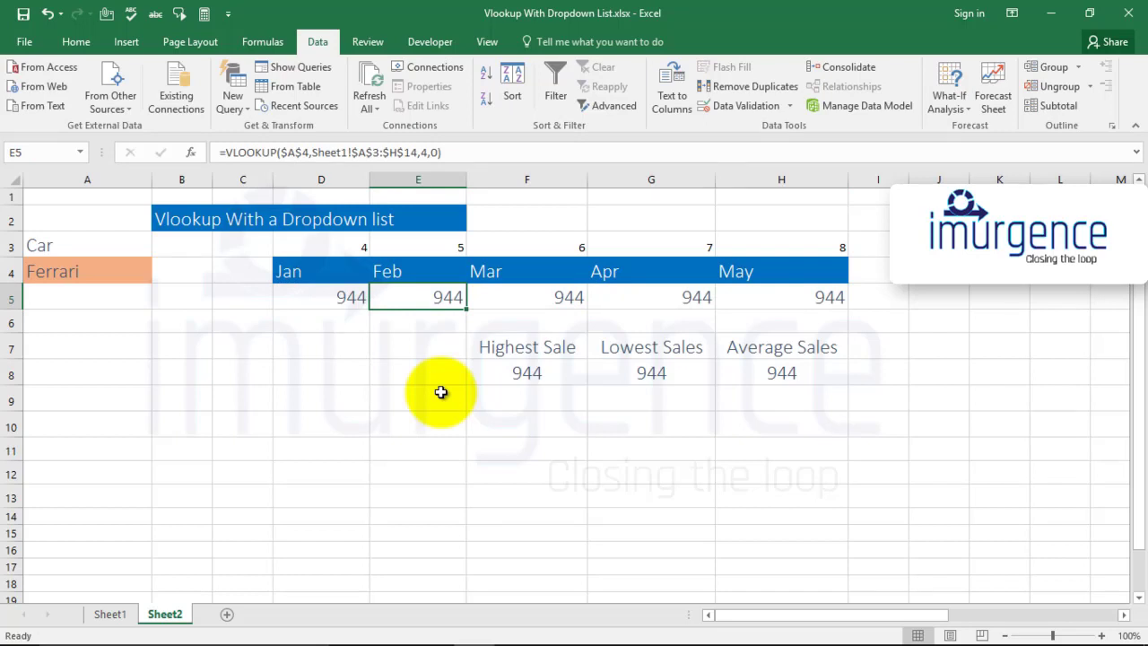
{"action": "key", "text": "Right"}
{"action": "key", "text": "Right"}
{"action": "key", "text": "Right"}
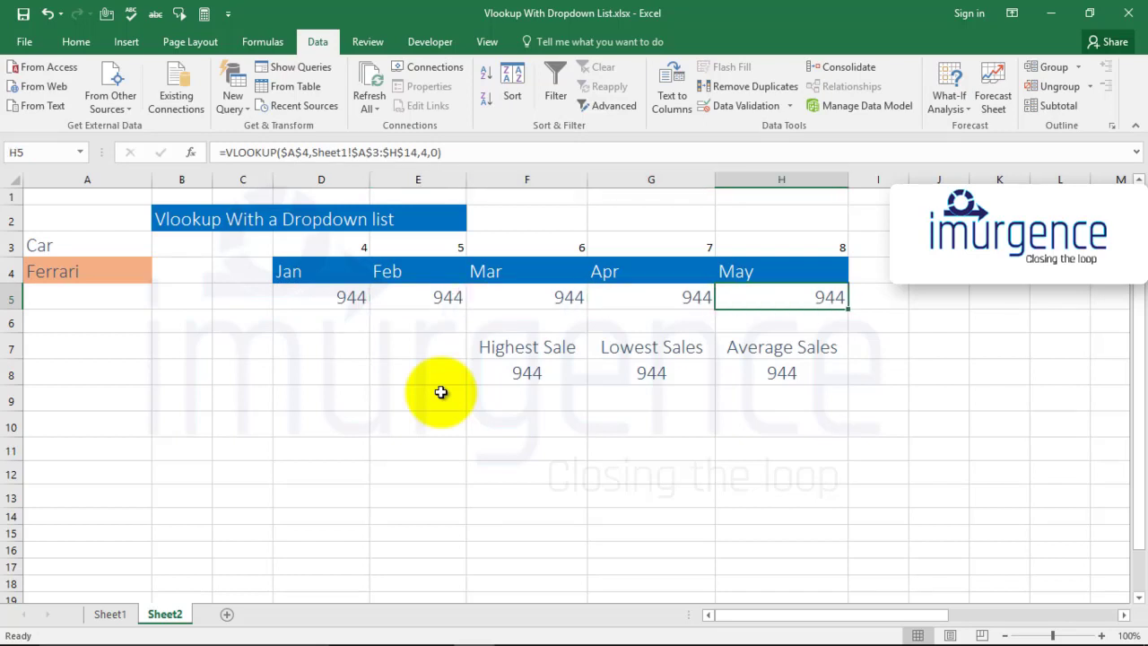
{"action": "key", "text": "Left"}
{"action": "key", "text": "Left"}
{"action": "key", "text": "Left"}
{"action": "key", "text": "Left"}
{"action": "key", "text": "Right"}
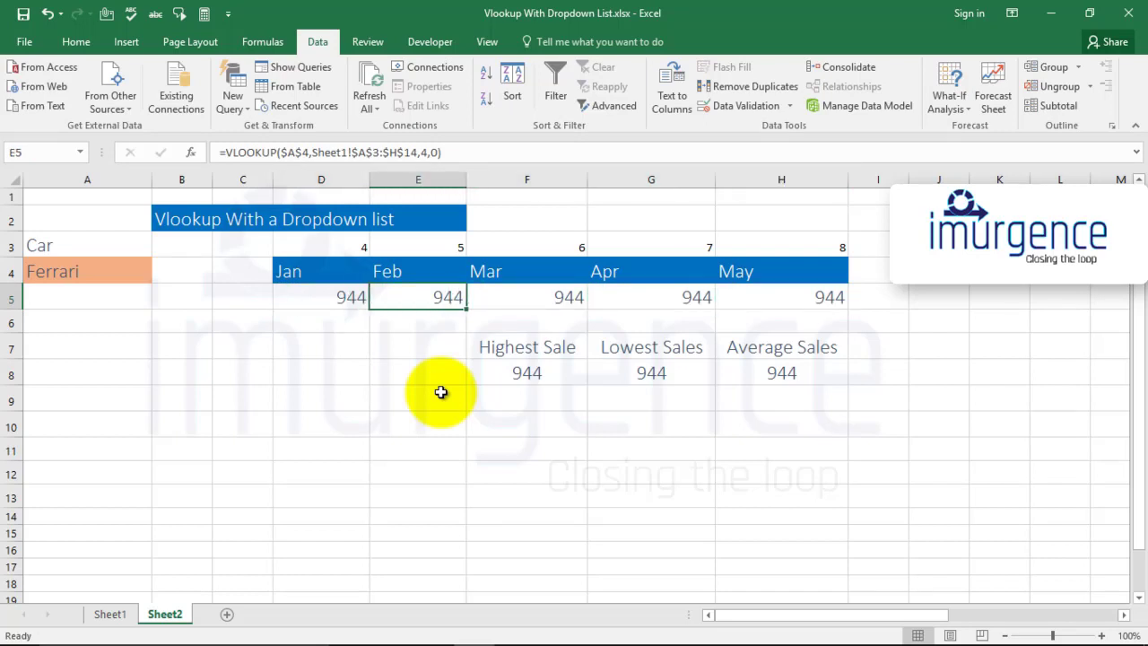
{"action": "key", "text": "Left"}
{"action": "key", "text": "Right"}
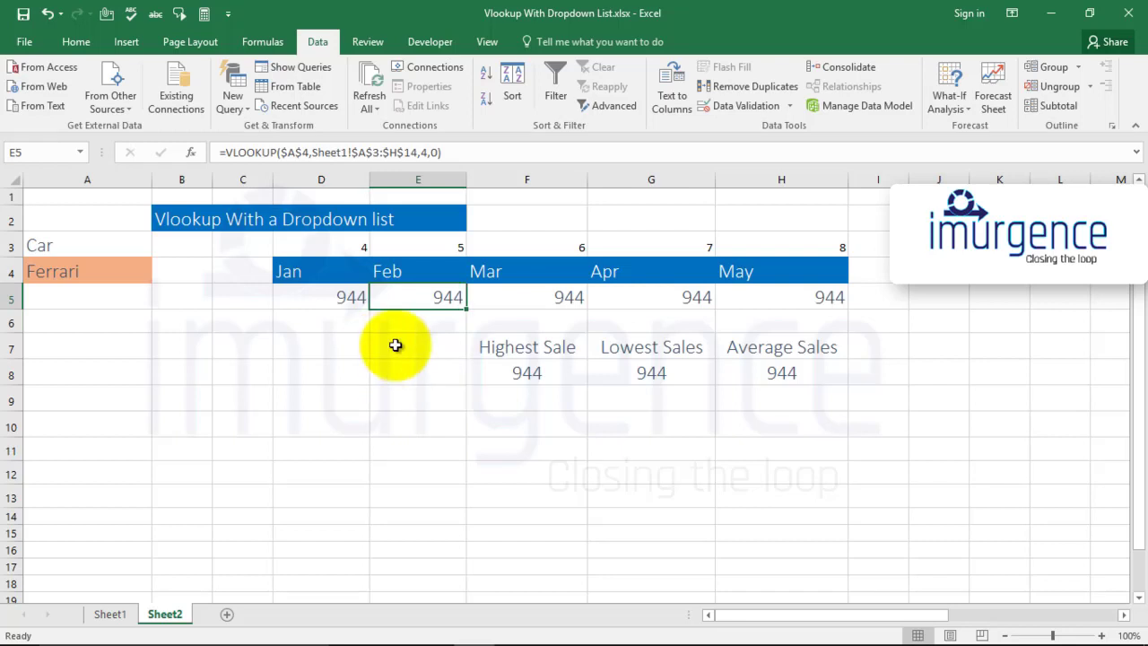
{"action": "left_click", "coordinate": [352, 296]}
{"action": "left_click", "coordinate": [390, 296]}
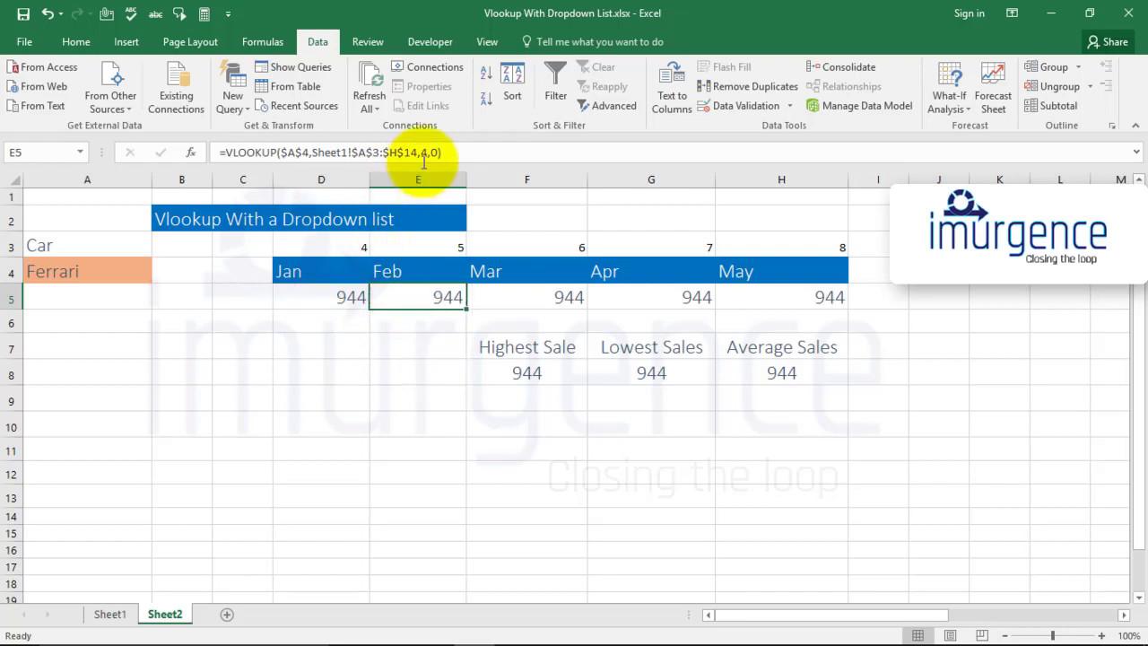
{"action": "left_click", "coordinate": [559, 294]}
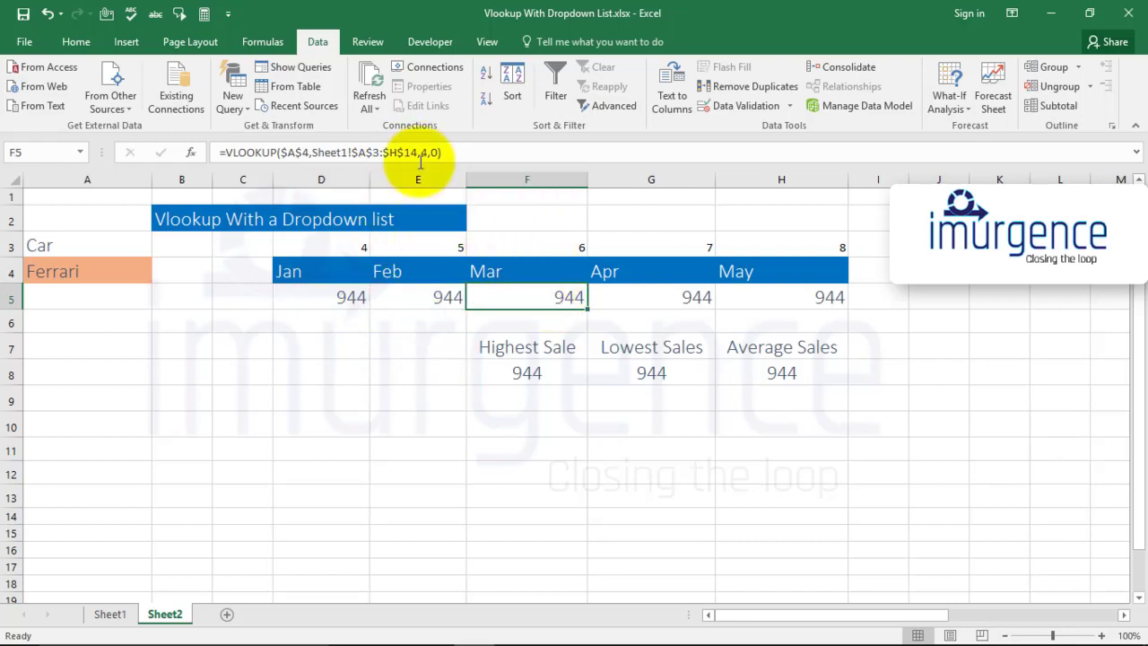
{"action": "left_click", "coordinate": [673, 294]}
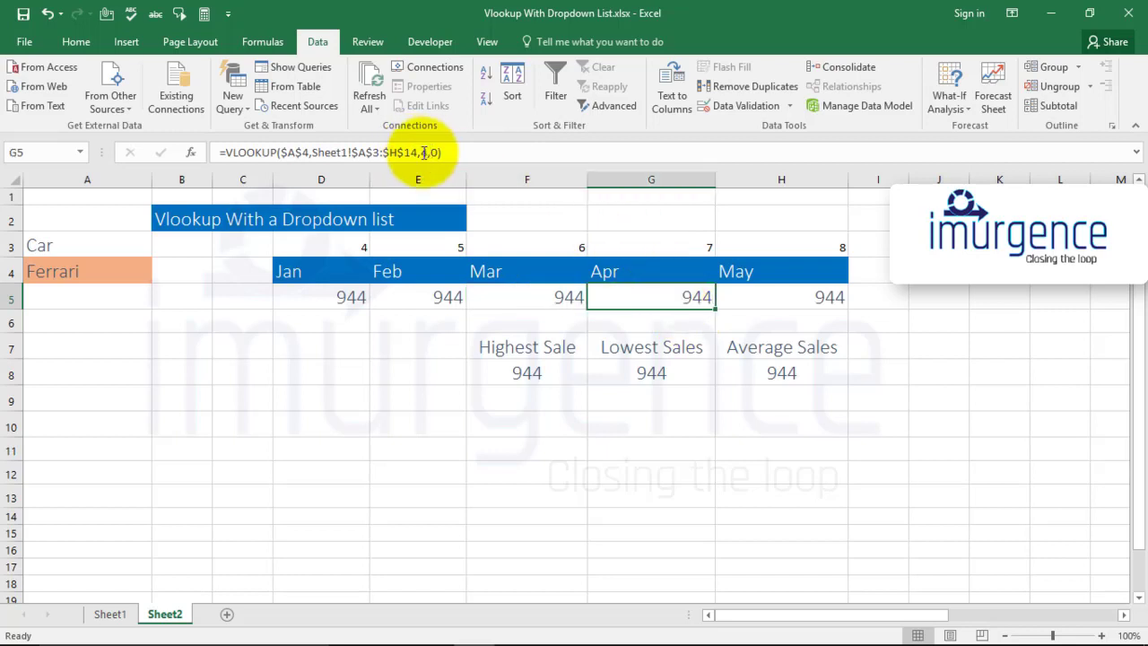
Step: Set the column index of the Feb VLOOKUP in E5 to 5
{"action": "left_click", "coordinate": [422, 293]}
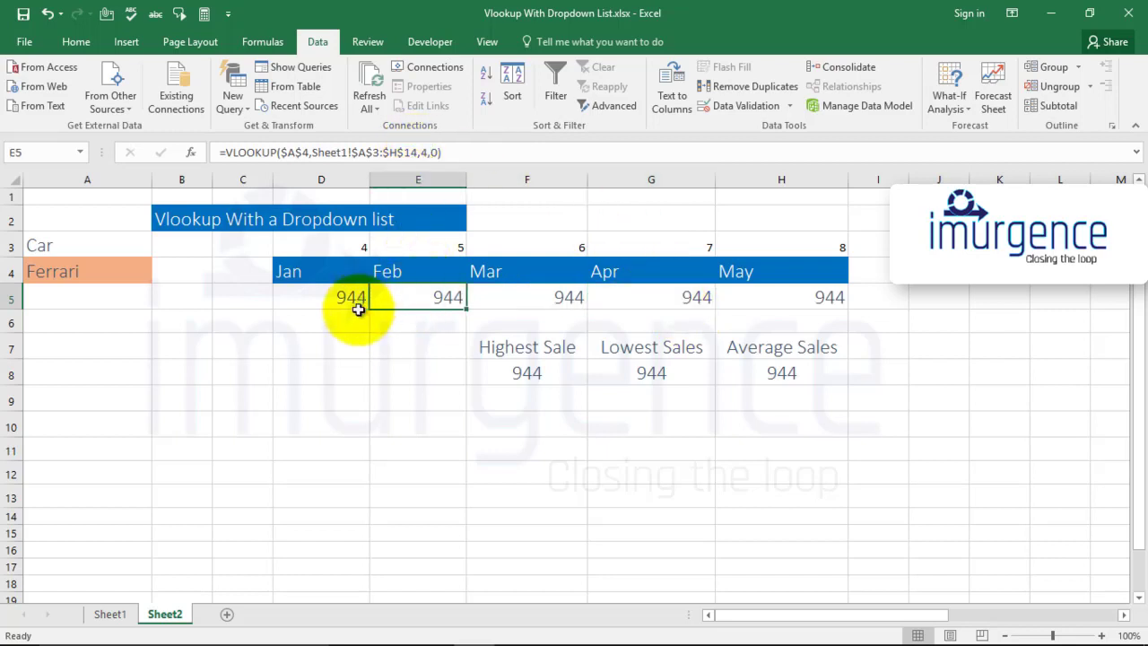
{"action": "left_click", "coordinate": [427, 153]}
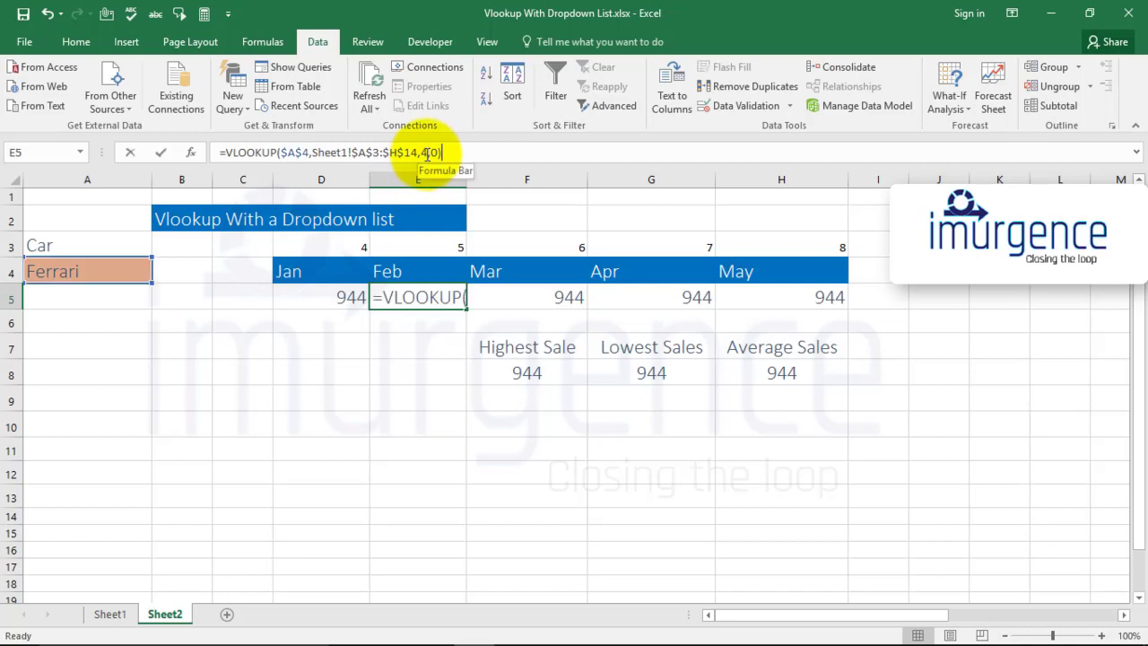
{"action": "key", "text": "Return"}
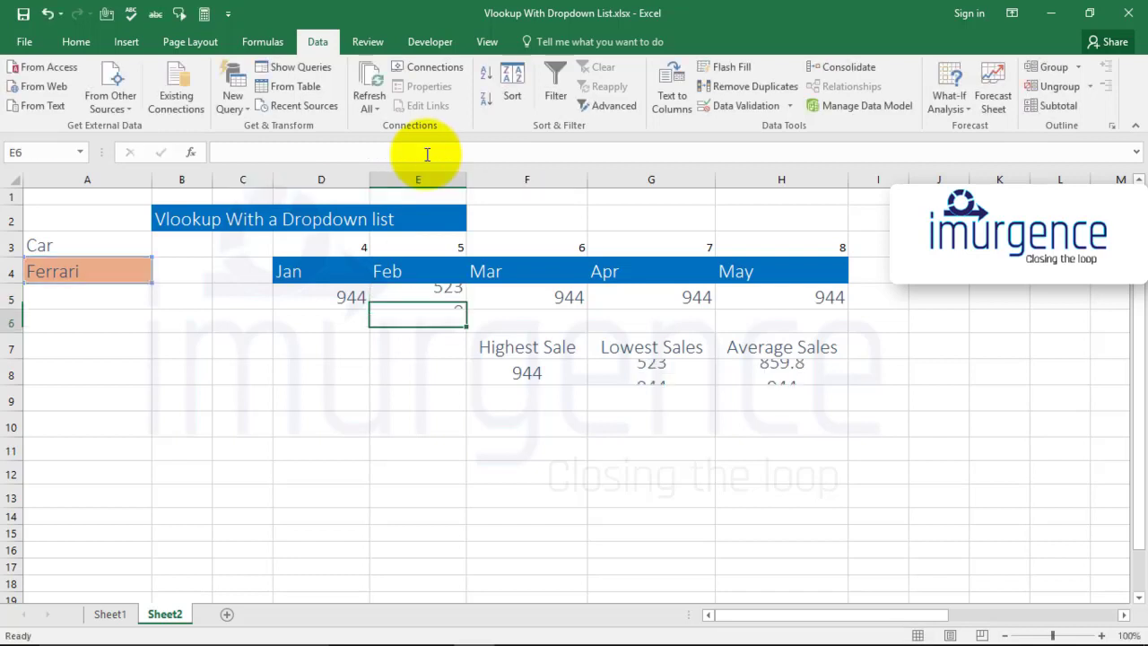
Step: Set the column index of the Mar VLOOKUP in F5 to 6
{"action": "key", "text": "Up"}
{"action": "key", "text": "Right"}
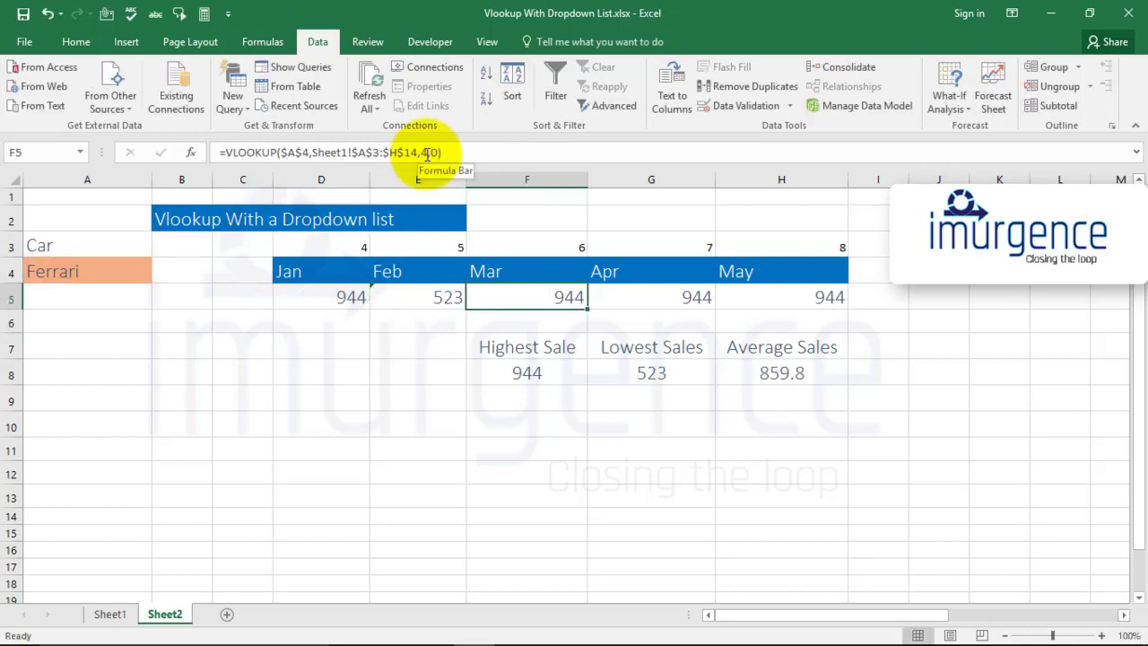
{"action": "left_click", "coordinate": [426, 152]}
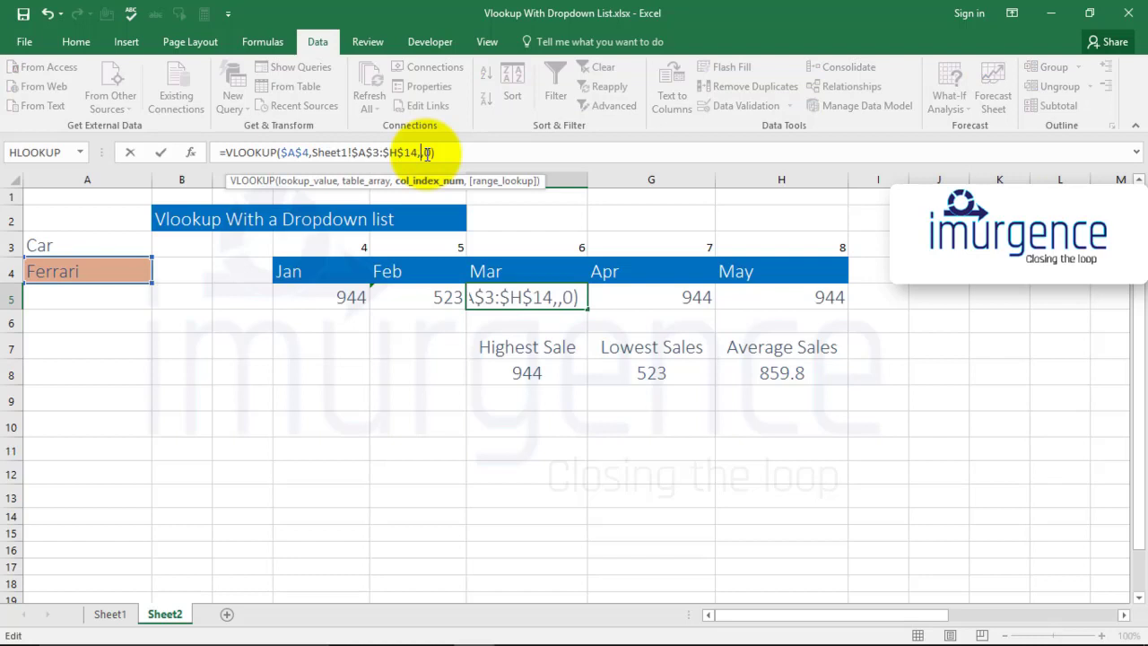
{"action": "type", "text": "6"}
{"action": "key", "text": "Return"}
Step: Set the column index of the Apr VLOOKUP in G5 to 7
{"action": "left_click", "coordinate": [671, 296]}
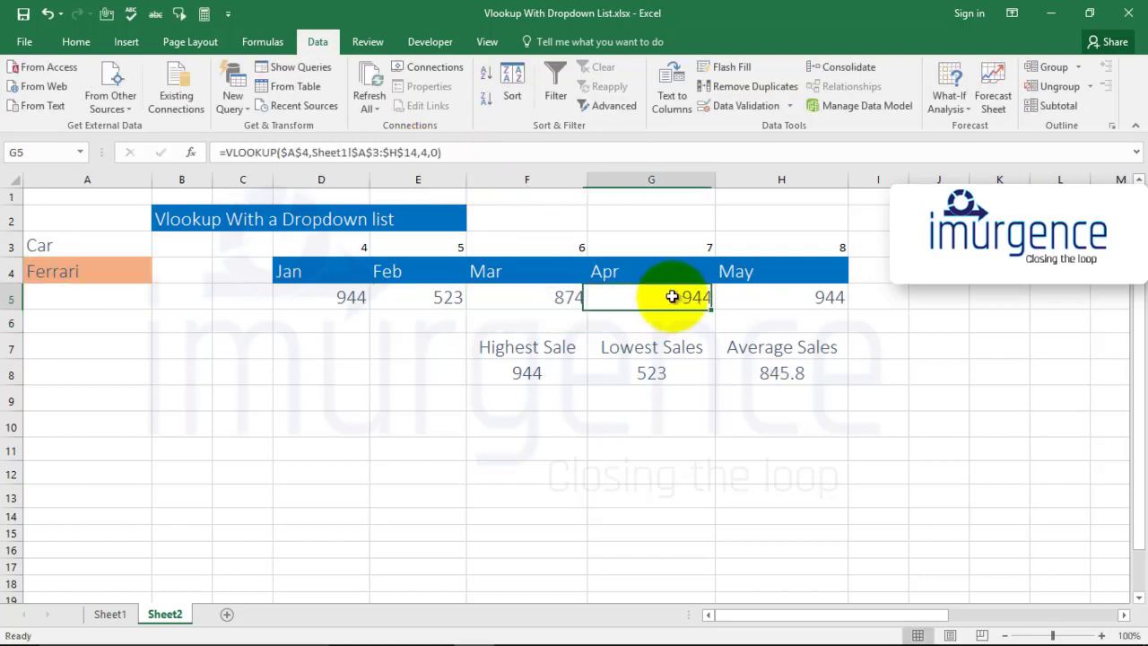
{"action": "left_click", "coordinate": [427, 153]}
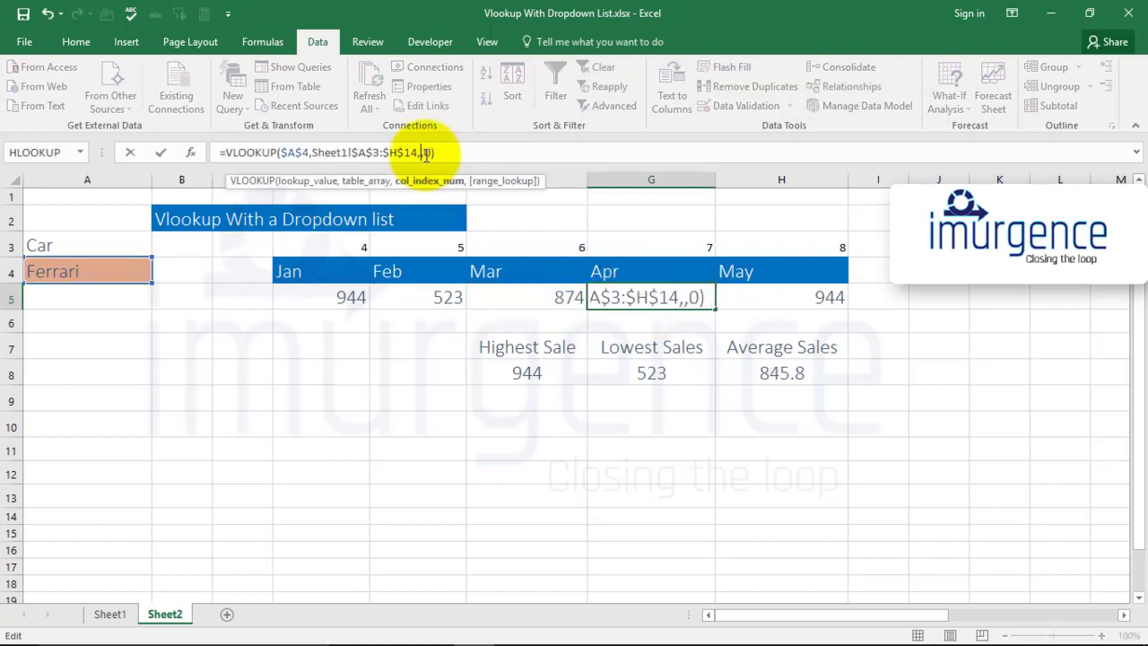
{"action": "type", "text": "7"}
{"action": "key", "text": "Return"}
Step: Set the column index of the May VLOOKUP in H5 to 8
{"action": "key", "text": "Right"}
{"action": "key", "text": "Up"}
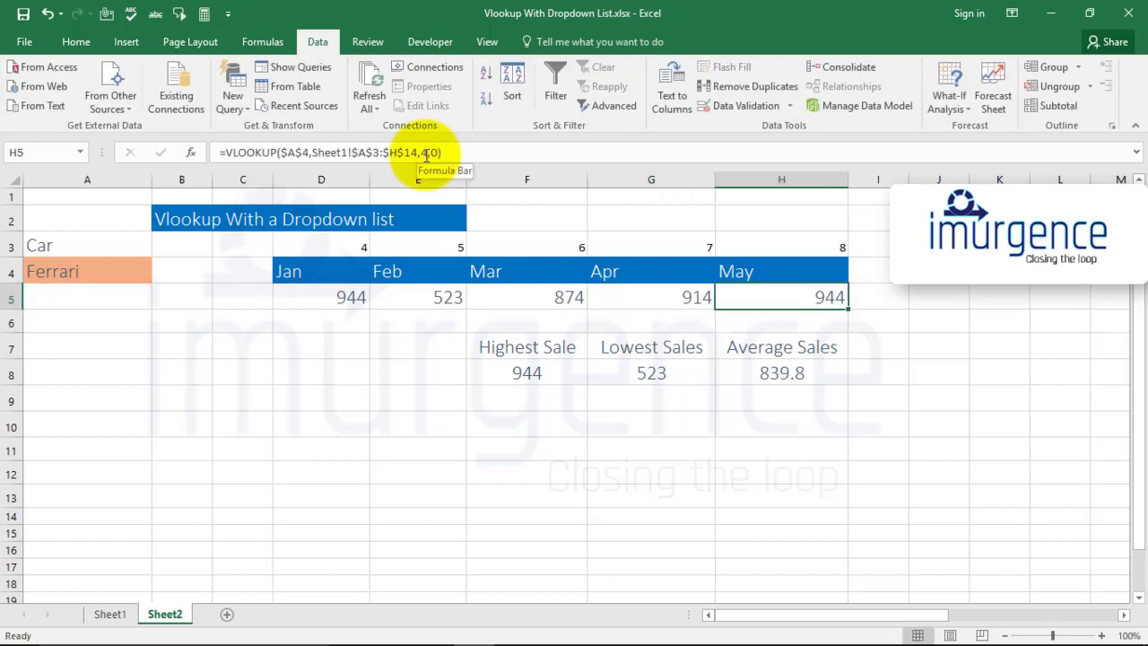
{"action": "left_click", "coordinate": [427, 154]}
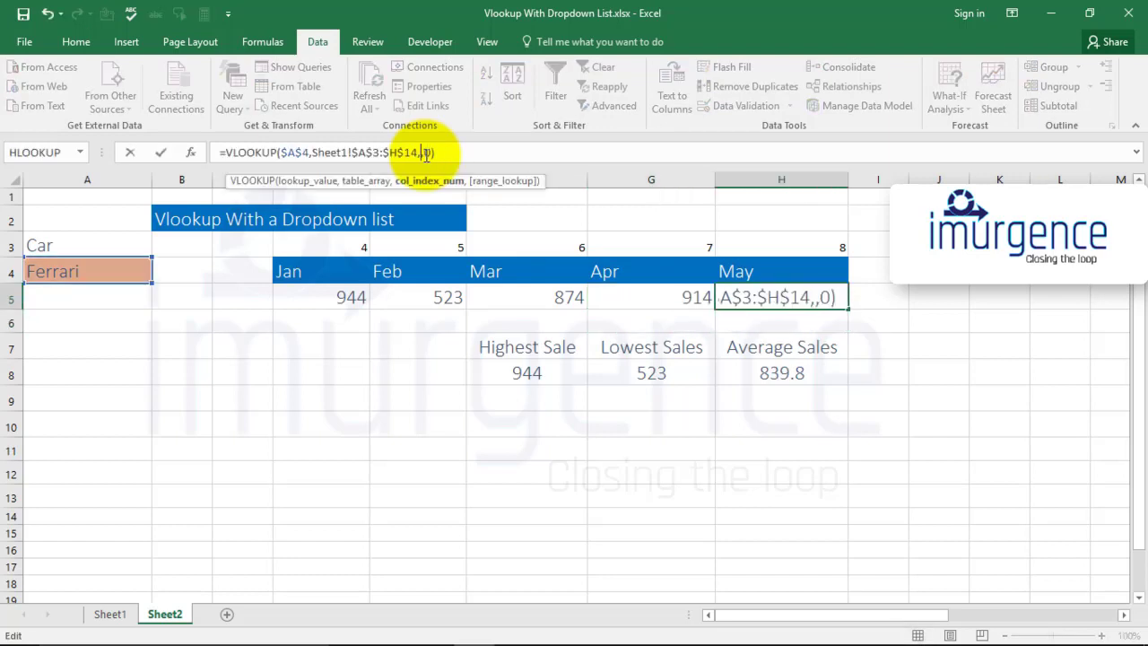
{"action": "key", "text": "Return"}
{"action": "key", "text": "Left"}
{"action": "key", "text": "Left"}
{"action": "key", "text": "Left"}
{"action": "key", "text": "Left"}
{"action": "key", "text": "Left"}
{"action": "key", "text": "Left"}
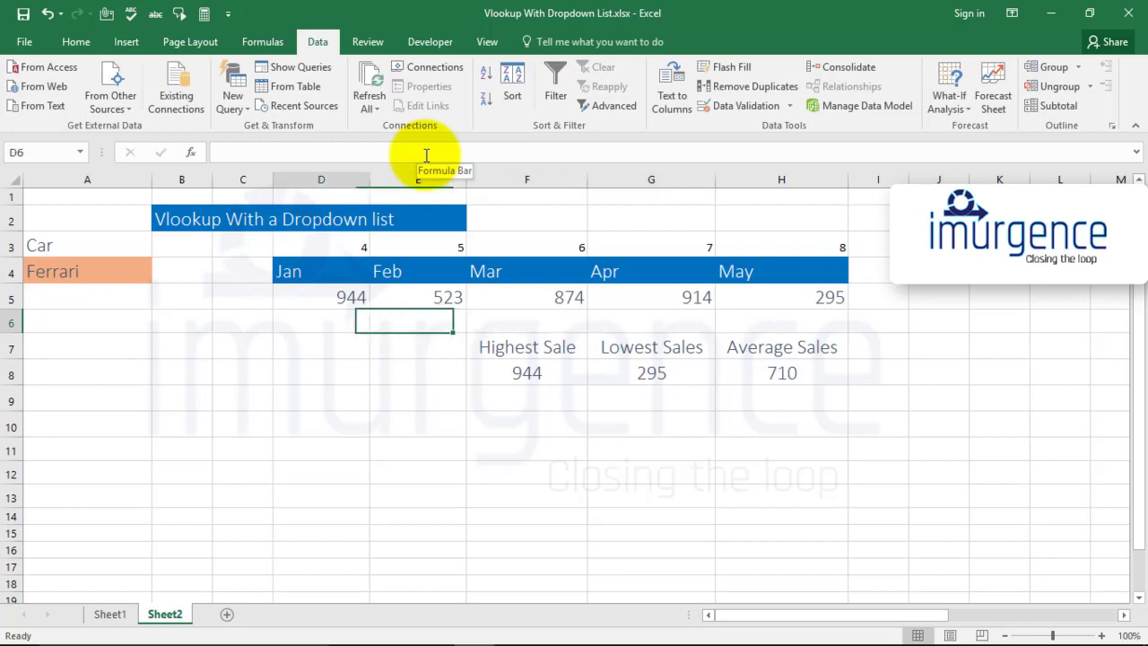
{"action": "key", "text": "Up"}
{"action": "key", "text": "Up"}
{"action": "key", "text": "Up"}
{"action": "key", "text": "Up"}
{"action": "key", "text": "Down"}
{"action": "key", "text": "Down"}
{"action": "key", "text": "Down"}
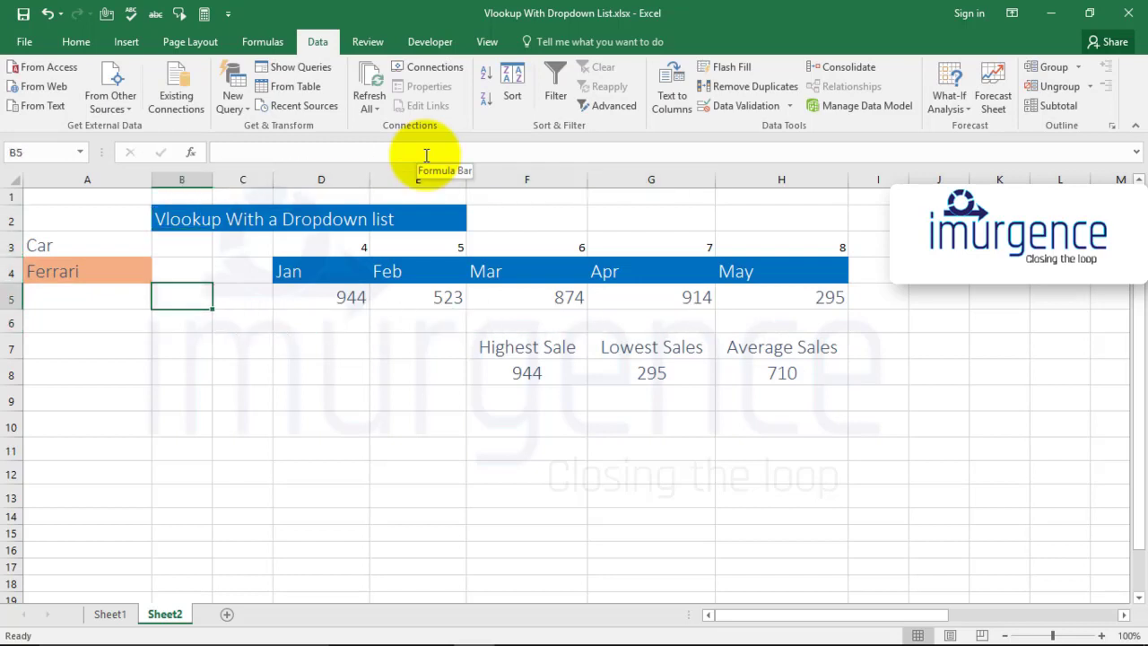
{"action": "key", "text": "Down"}
{"action": "key", "text": "Down"}
{"action": "key", "text": "Right"}
{"action": "key", "text": "Right"}
{"action": "key", "text": "Up"}
{"action": "key", "text": "Up"}
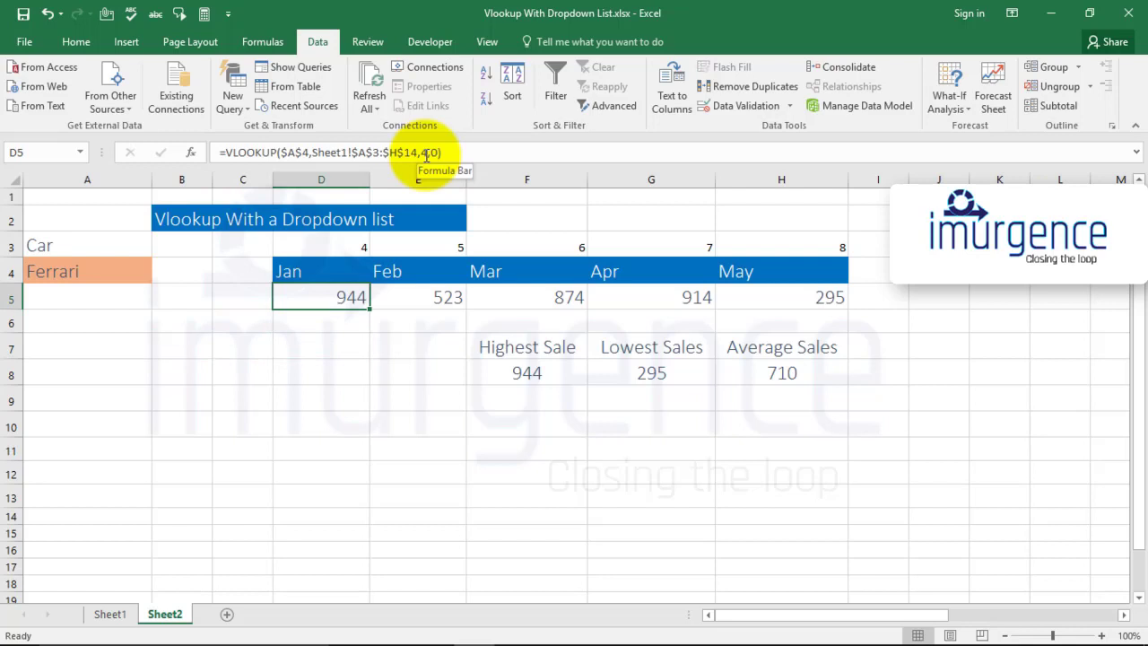
Step: Inspect the formulas under Highest Sale, Lowest Sales and Average Sales in F8:H8
{"action": "key", "text": "Down"}
{"action": "key", "text": "Down"}
{"action": "key", "text": "Down"}
{"action": "key", "text": "Right"}
{"action": "key", "text": "Right"}
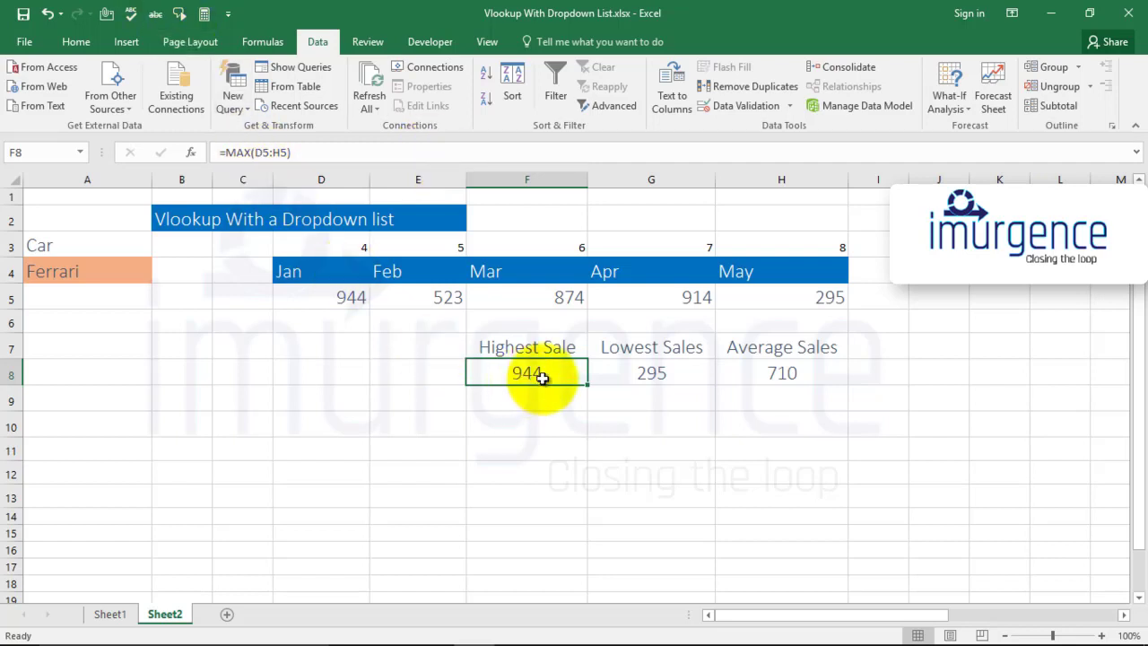
{"action": "left_click", "coordinate": [630, 378]}
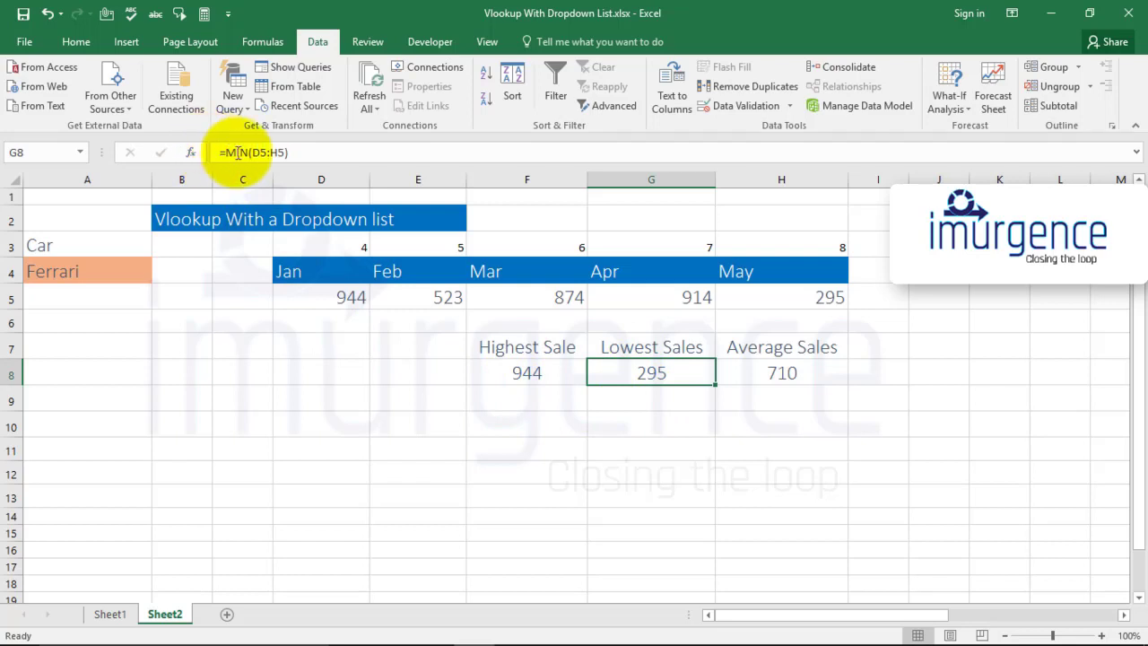
{"action": "left_click", "coordinate": [772, 373]}
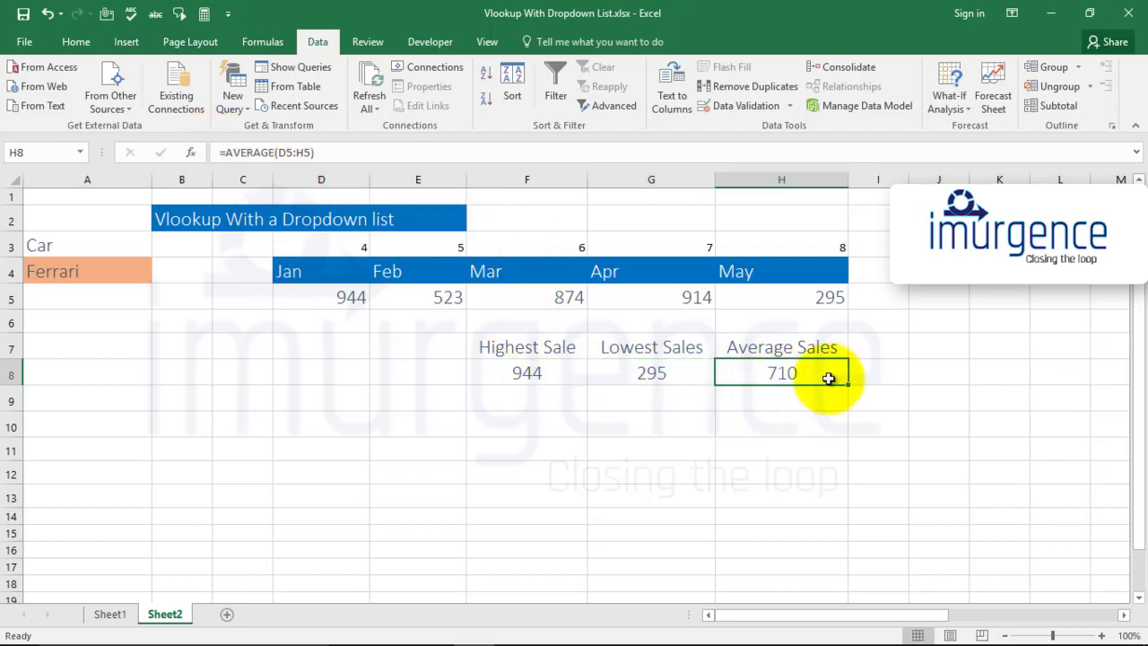
Step: Clear the existing summary formulas from F8:H8
{"action": "left_click_drag", "start_coordinate": [500, 377], "coordinate": [786, 377]}
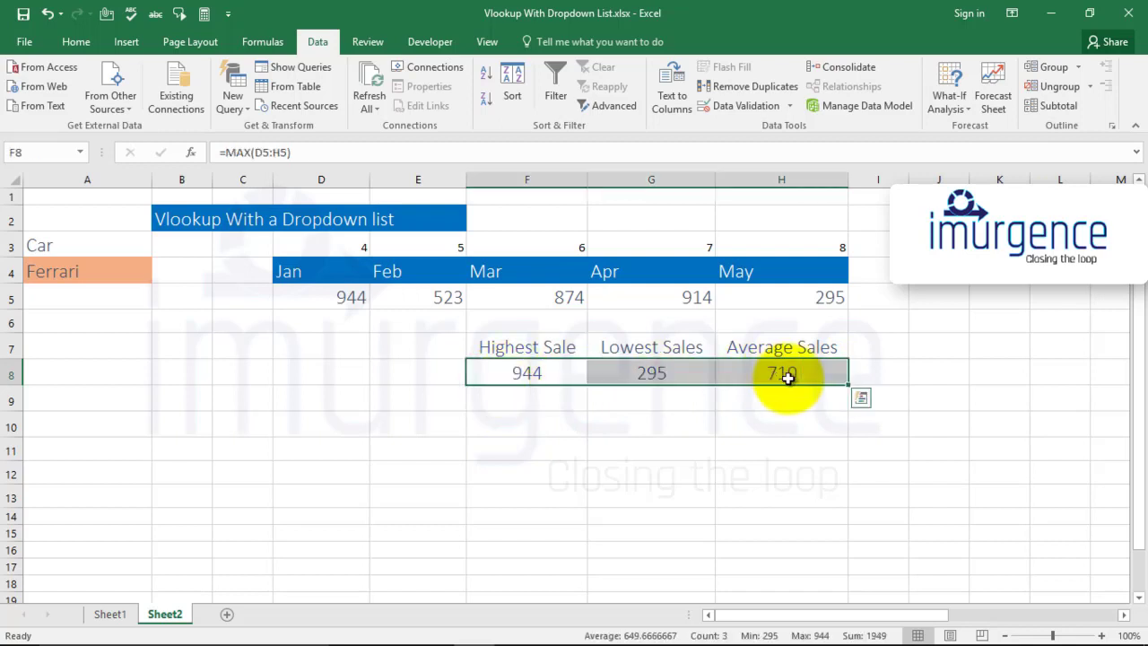
{"action": "key", "text": "Delete"}
Step: Enter a MAX formula over the monthly sales D5:H5 in F8 under Highest Sale
{"action": "key", "text": "Down"}
{"action": "key", "text": "Up"}
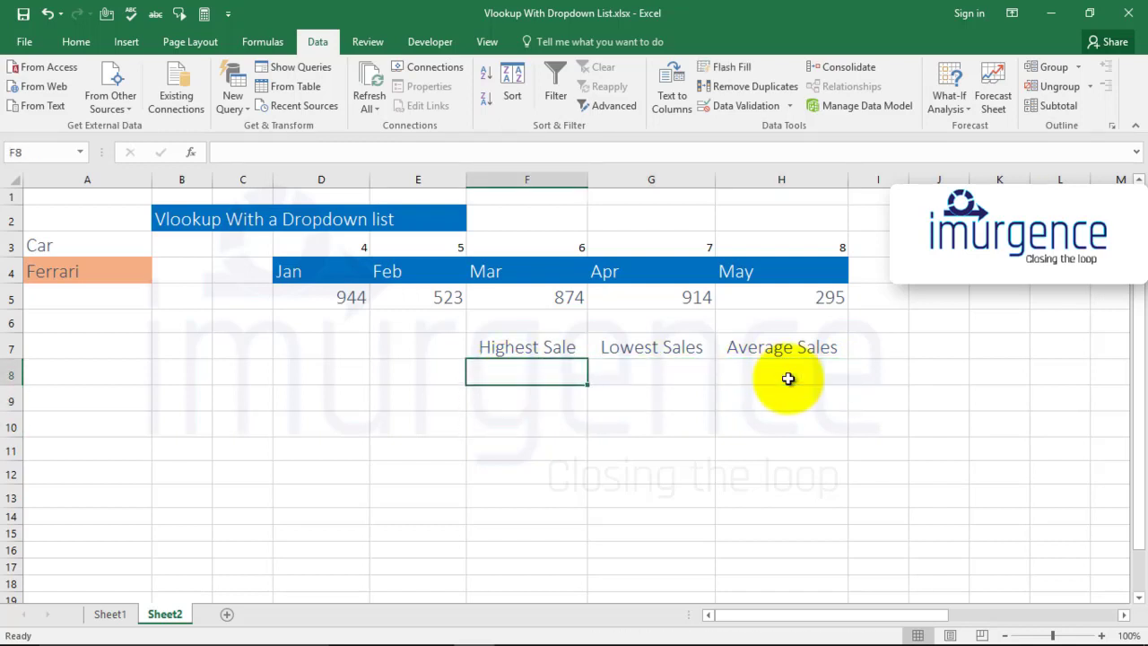
{"action": "type", "text": "=max"}
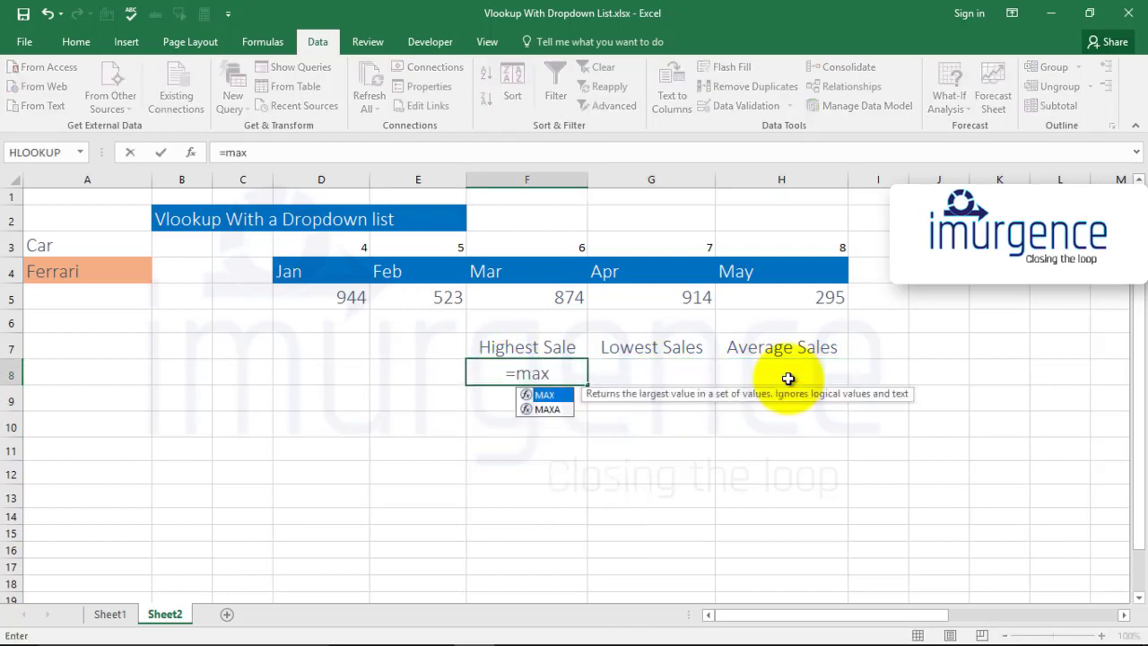
{"action": "key", "text": "Tab"}
{"action": "key", "text": "Left"}
{"action": "key", "text": "Left"}
{"action": "key", "text": "Up"}
{"action": "key", "text": "Up"}
{"action": "key", "text": "Up"}
{"action": "key", "text": "shift+Right"}
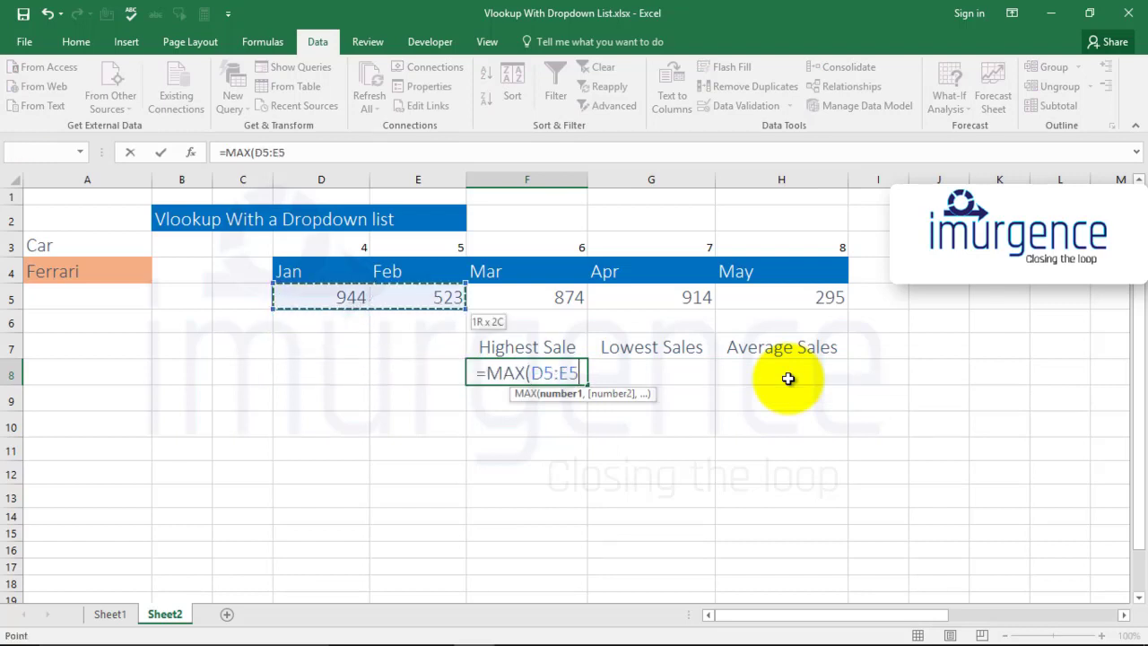
{"action": "key", "text": "shift+Right"}
{"action": "key", "text": "shift+Right"}
{"action": "key", "text": "shift+Right"}
{"action": "key", "text": "shift+Right"}
{"action": "key", "text": "Return"}
Step: Enter a MIN formula over the monthly sales D5:H5 in G8 under Lowest Sales
{"action": "key", "text": "Up"}
{"action": "key", "text": "Right"}
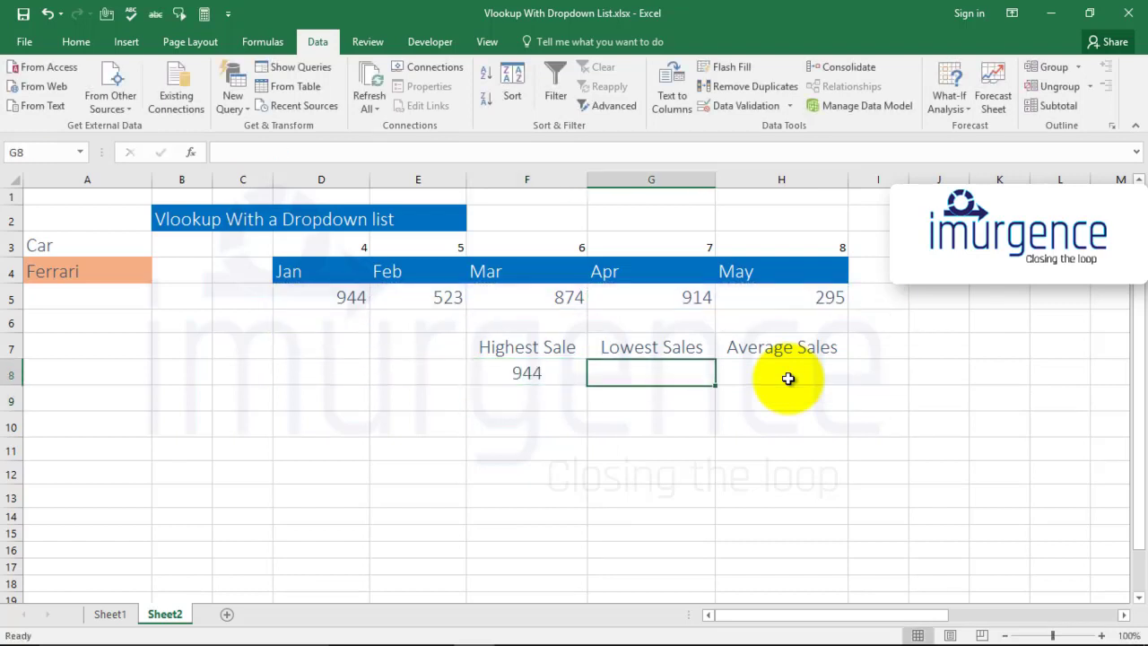
{"action": "type", "text": "=min"}
{"action": "key", "text": "Tab"}
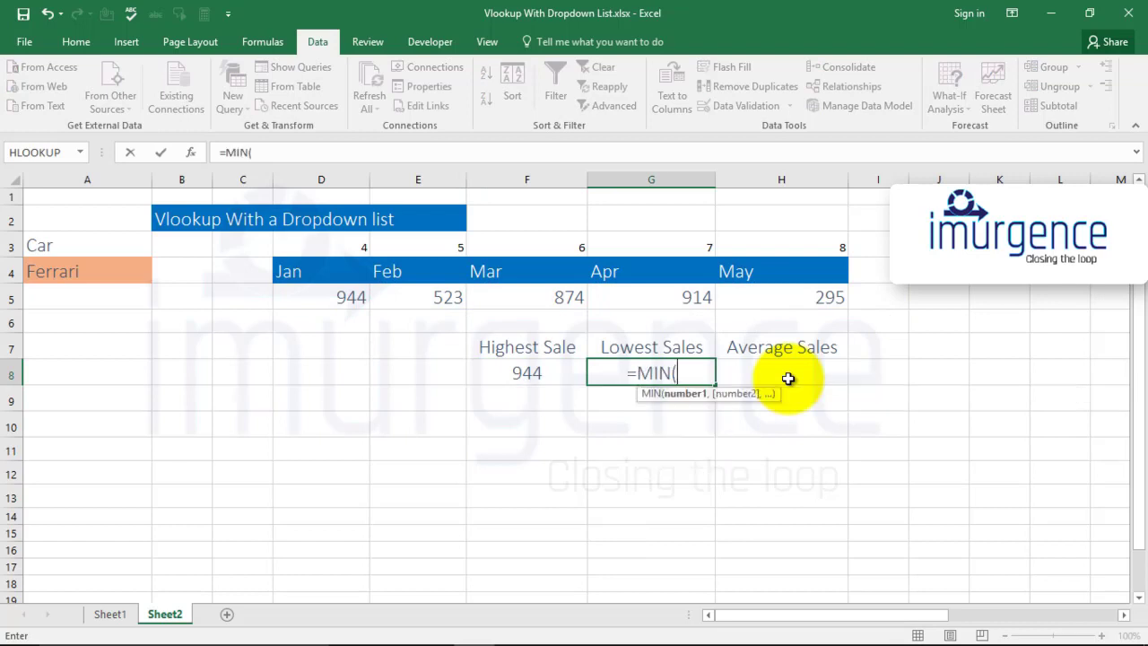
{"action": "key", "text": "Left"}
{"action": "key", "text": "Left"}
{"action": "key", "text": "Left"}
{"action": "key", "text": "Up"}
{"action": "key", "text": "Up"}
{"action": "key", "text": "Up"}
{"action": "key", "text": "shift+Right"}
{"action": "key", "text": "shift+Right"}
{"action": "key", "text": "shift+Right"}
{"action": "key", "text": "shift+Right"}
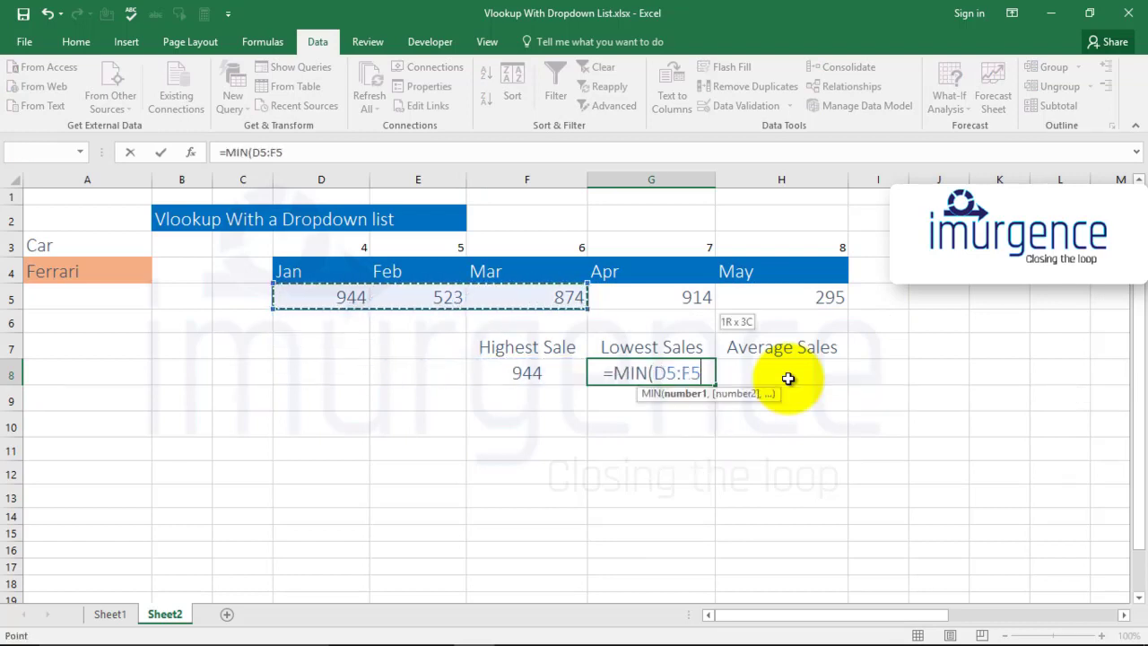
{"action": "key", "text": "Return"}
{"action": "key", "text": "Up"}
{"action": "key", "text": "Right"}
{"action": "type", "text": "="}
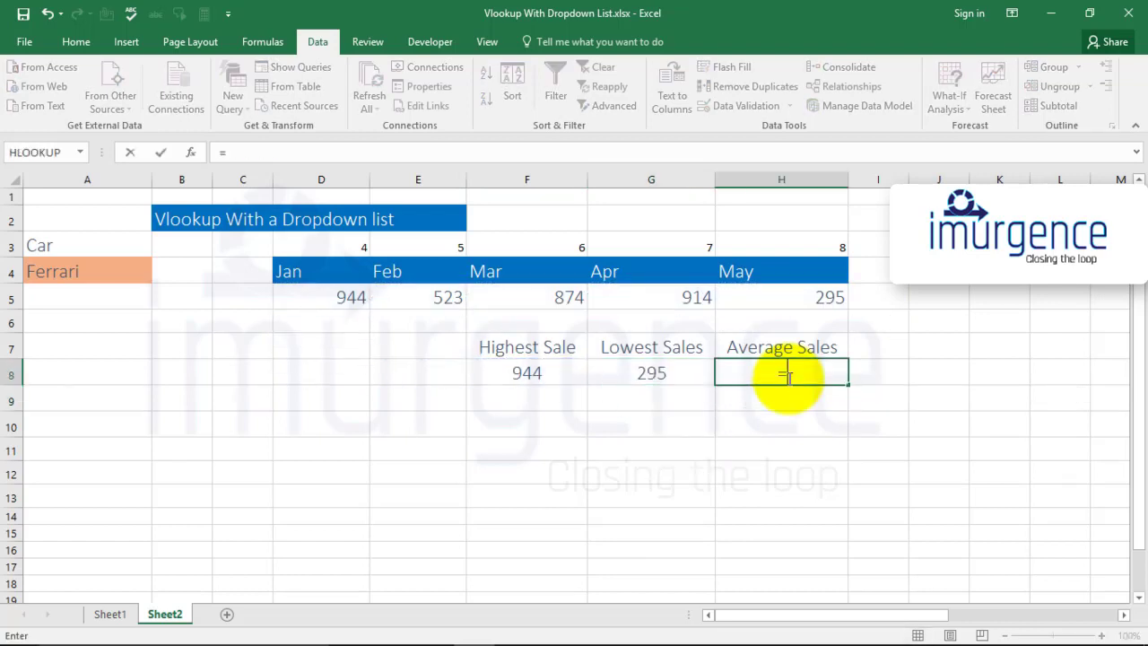
{"action": "type", "text": "ave"}
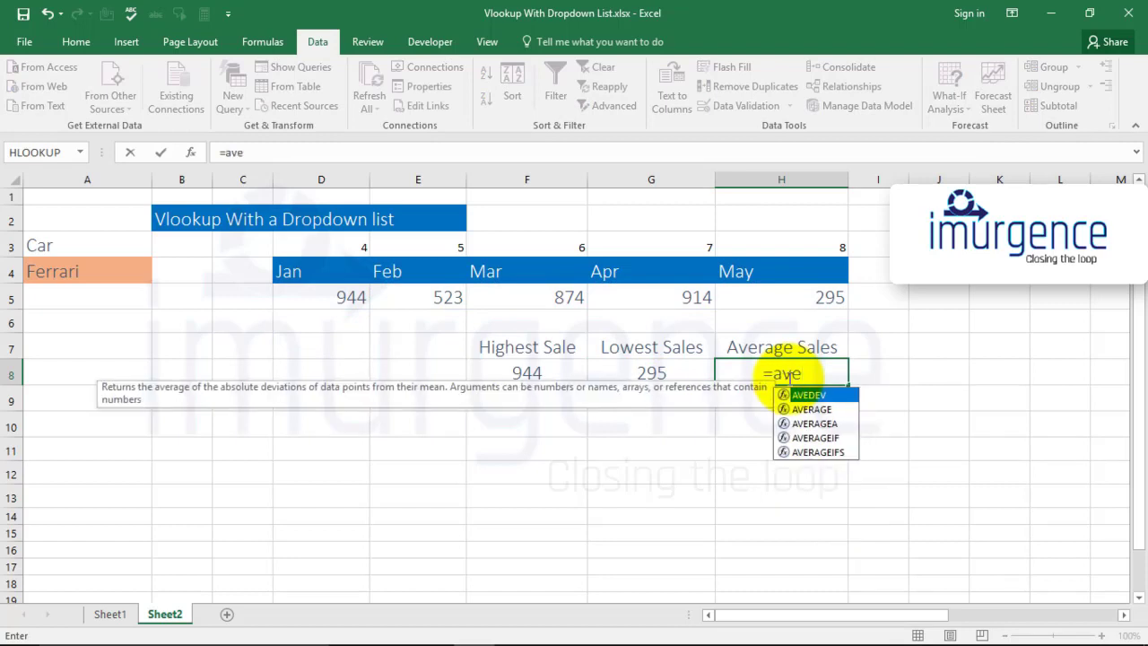
{"action": "key", "text": "Right"}
{"action": "key", "text": "Right"}
{"action": "key", "text": "Down"}
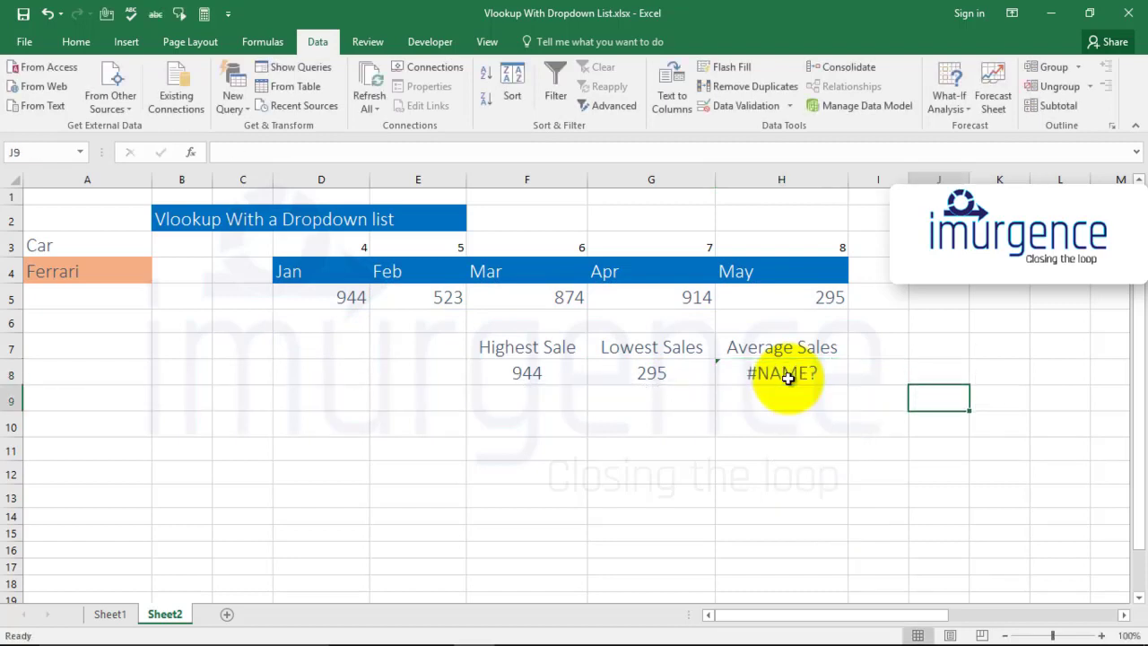
Step: Enter an AVERAGE formula over the monthly sales D5:H5 in H8 under Average Sales
{"action": "key", "text": "Left"}
{"action": "key", "text": "Left"}
{"action": "key", "text": "Up"}
{"action": "type", "text": "=ave"}
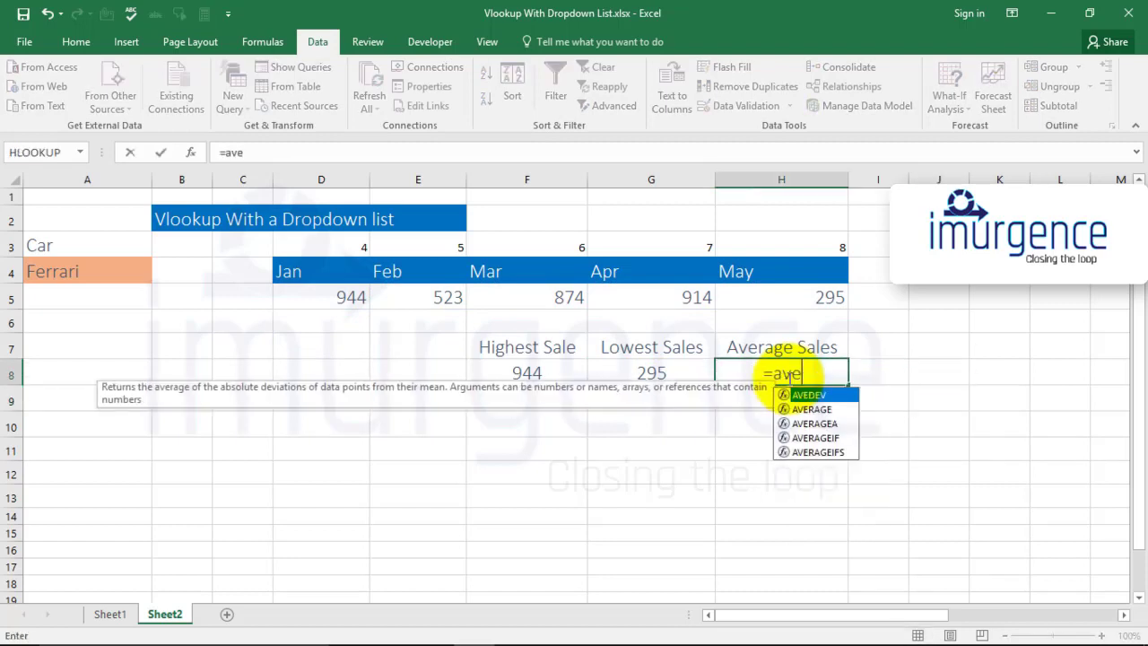
{"action": "key", "text": "Down"}
{"action": "key", "text": "Tab"}
{"action": "key", "text": "Up"}
{"action": "key", "text": "Up"}
{"action": "key", "text": "Up"}
{"action": "key", "text": "shift+Left"}
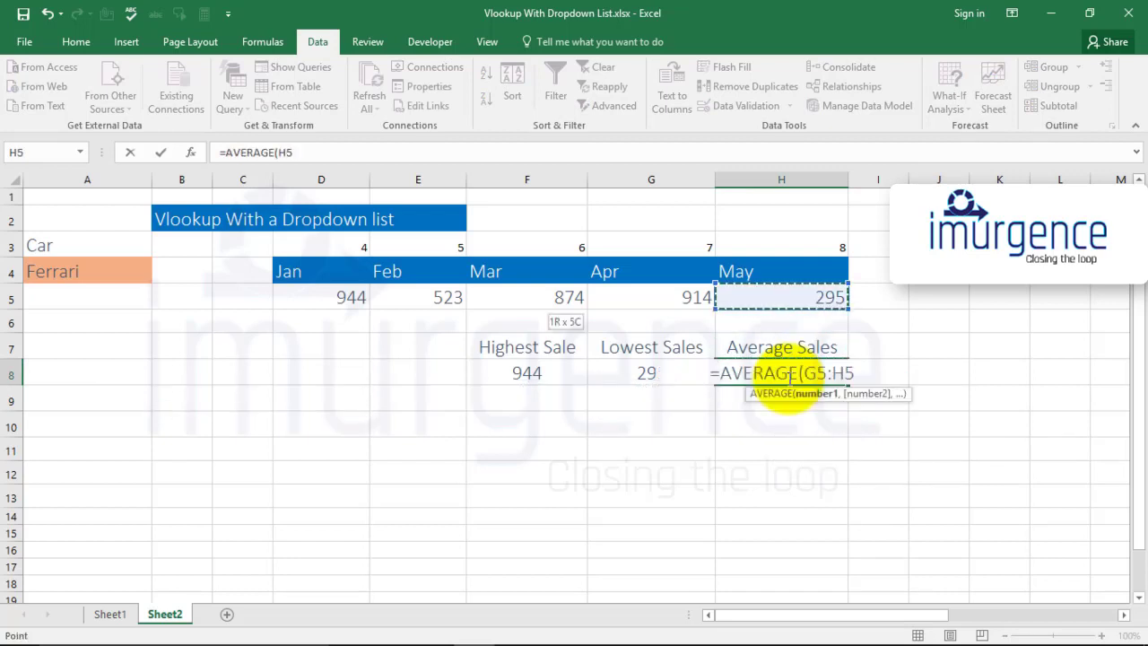
{"action": "key", "text": "shift+Left"}
{"action": "key", "text": "shift+Left"}
{"action": "key", "text": "shift+Left"}
{"action": "key", "text": "Return"}
{"action": "key", "text": "Down"}
{"action": "key", "text": "Left"}
{"action": "key", "text": "Left"}
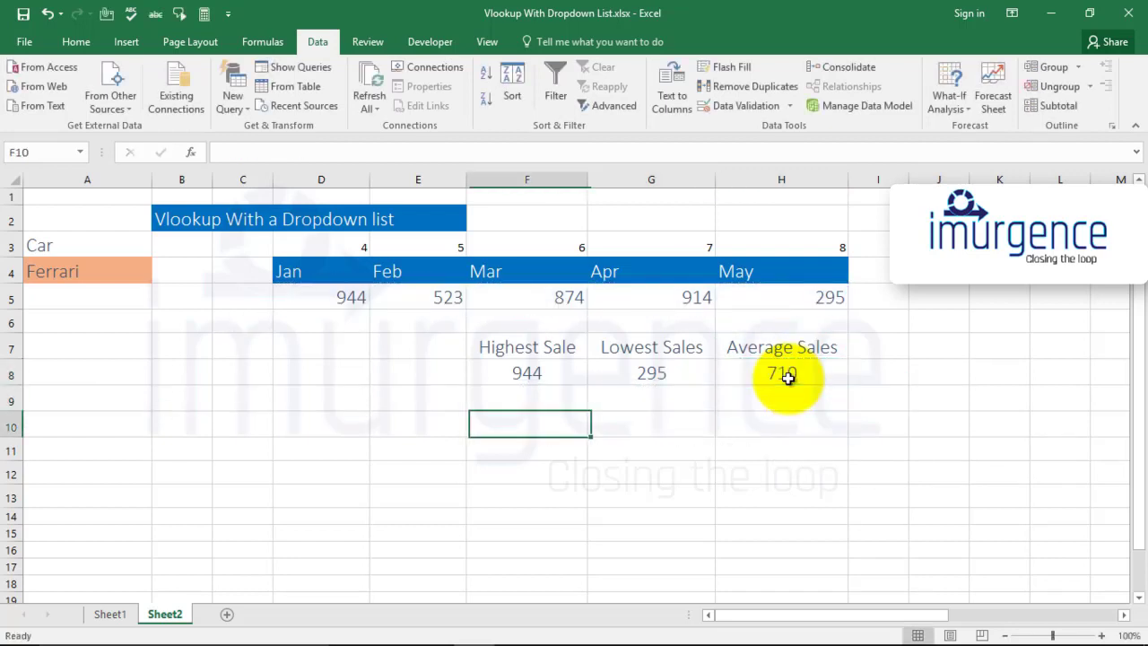
{"action": "key", "text": "Left"}
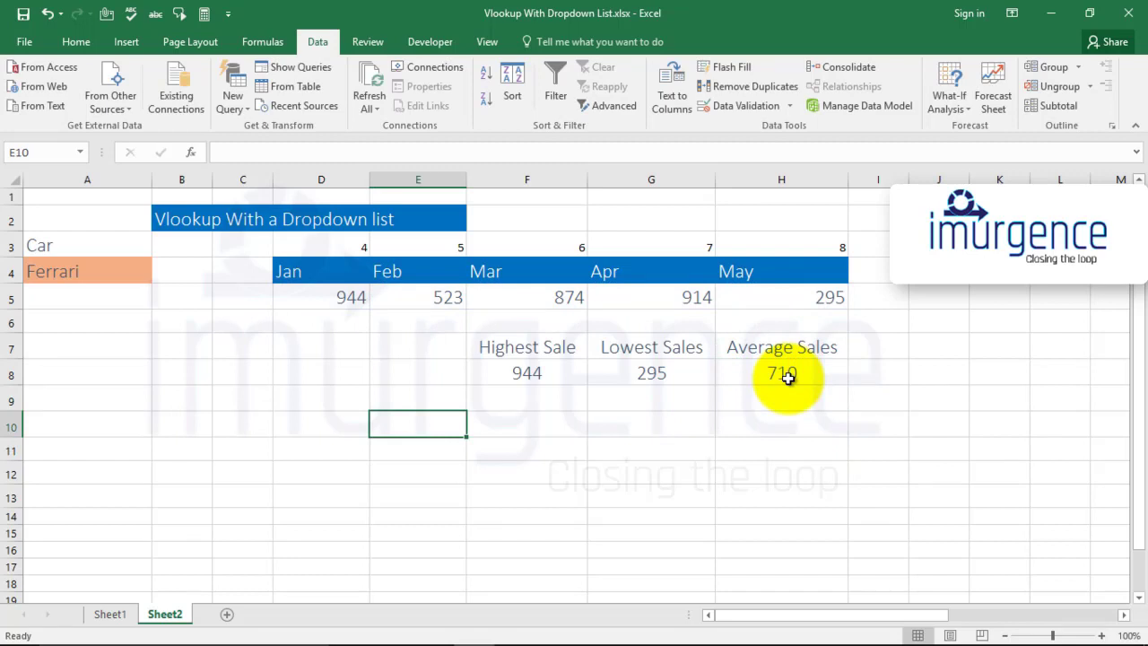